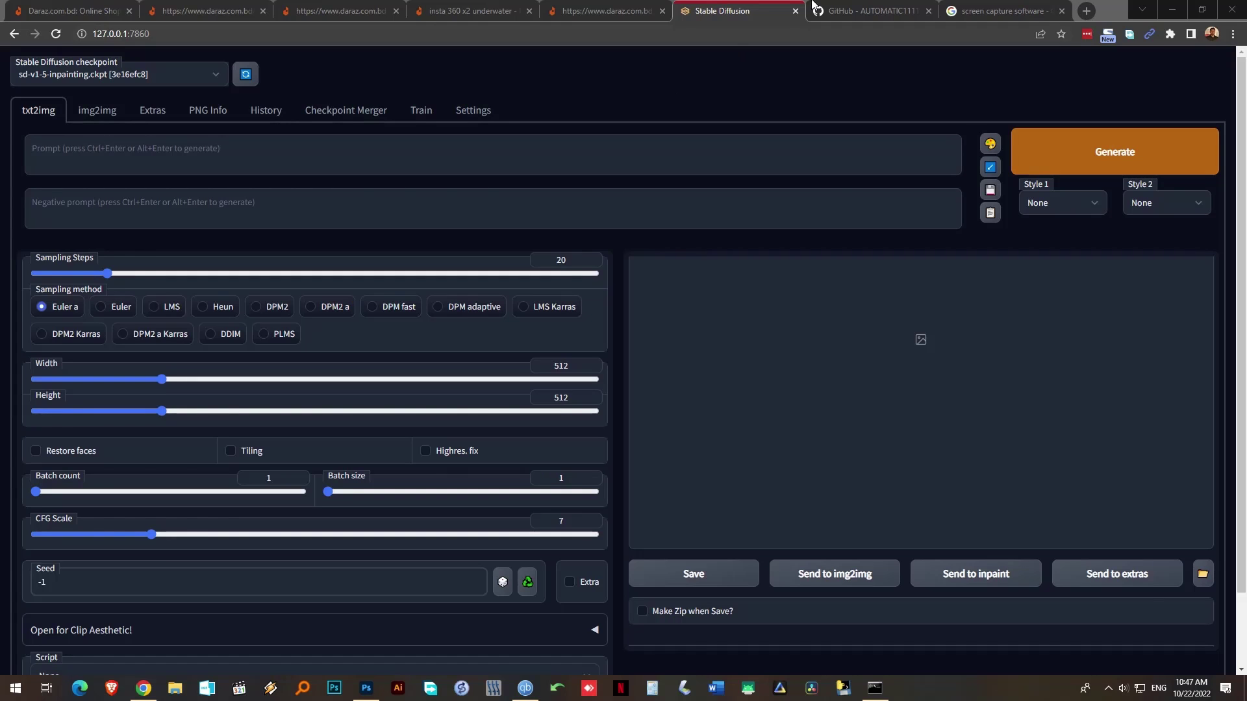
# Switch from the web UI to the AUTOMATIC1111 KoikatsuMods GitHub page
pyautogui.click(867, 11)
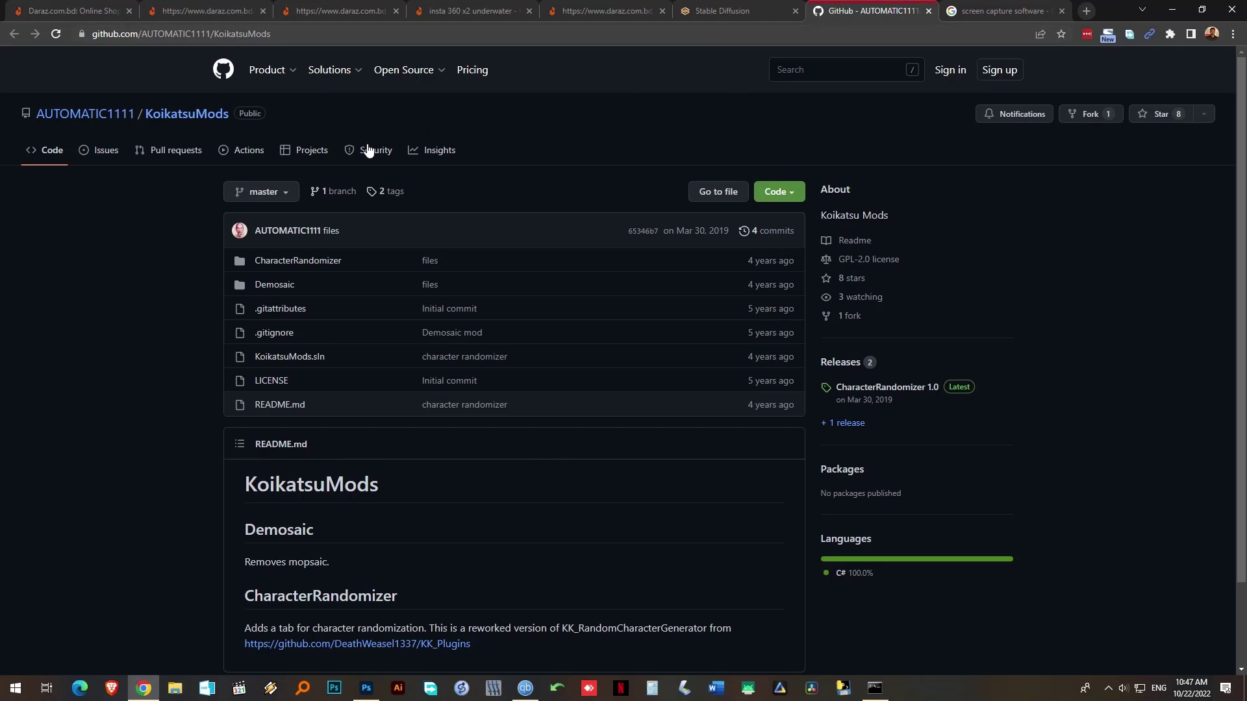
# Visit AUTOMATIC1111's stable-diffusion-webui repository on GitHub, then return to the Stable Diffusion tab
pyautogui.click(186, 114)
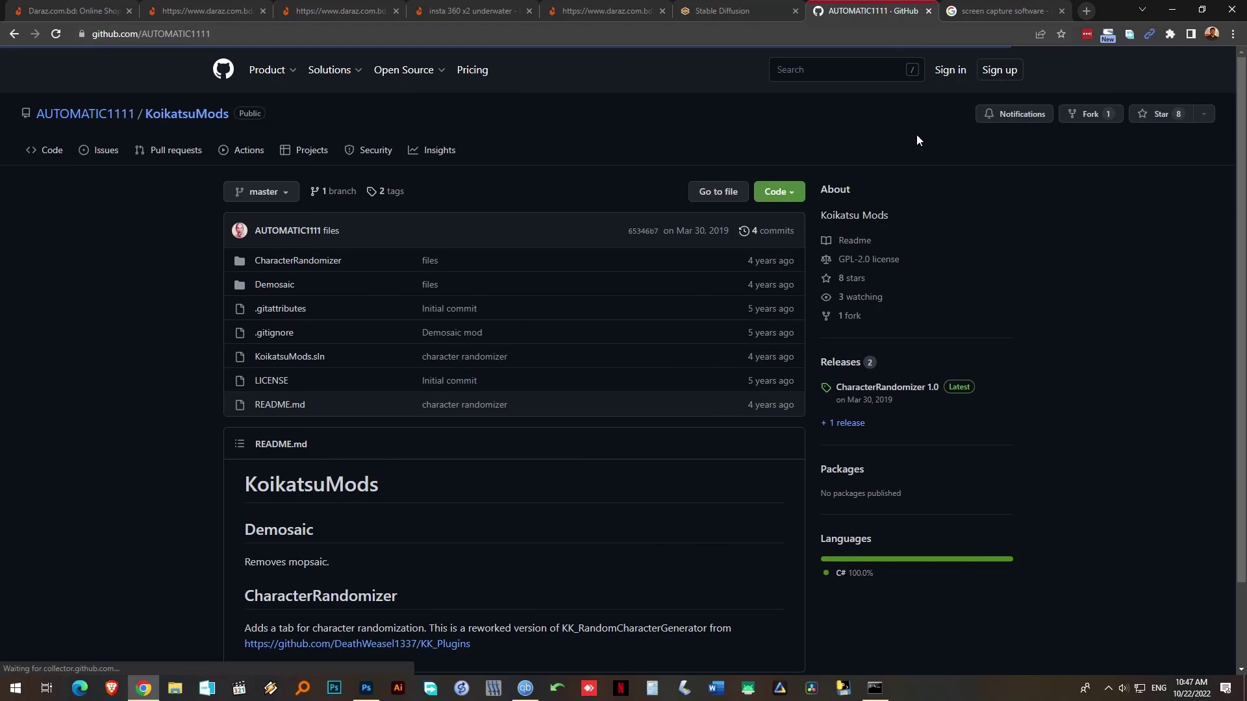
pyautogui.click(521, 197)
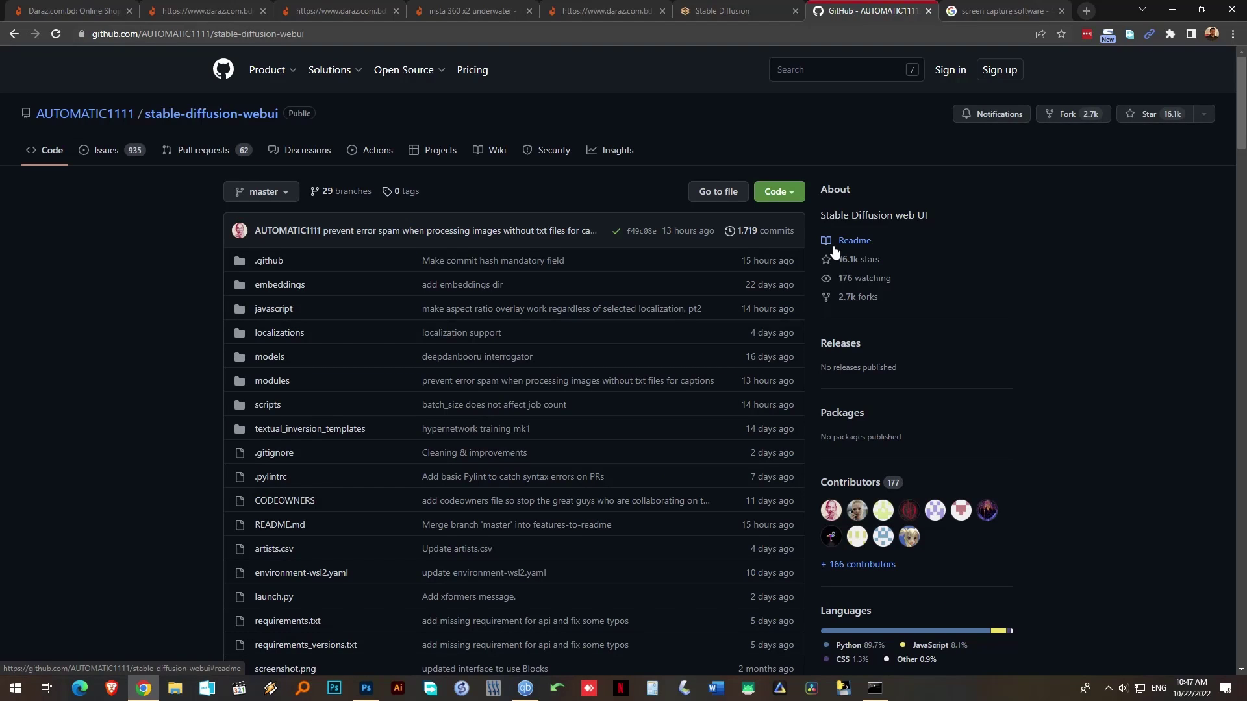
pyautogui.click(746, 17)
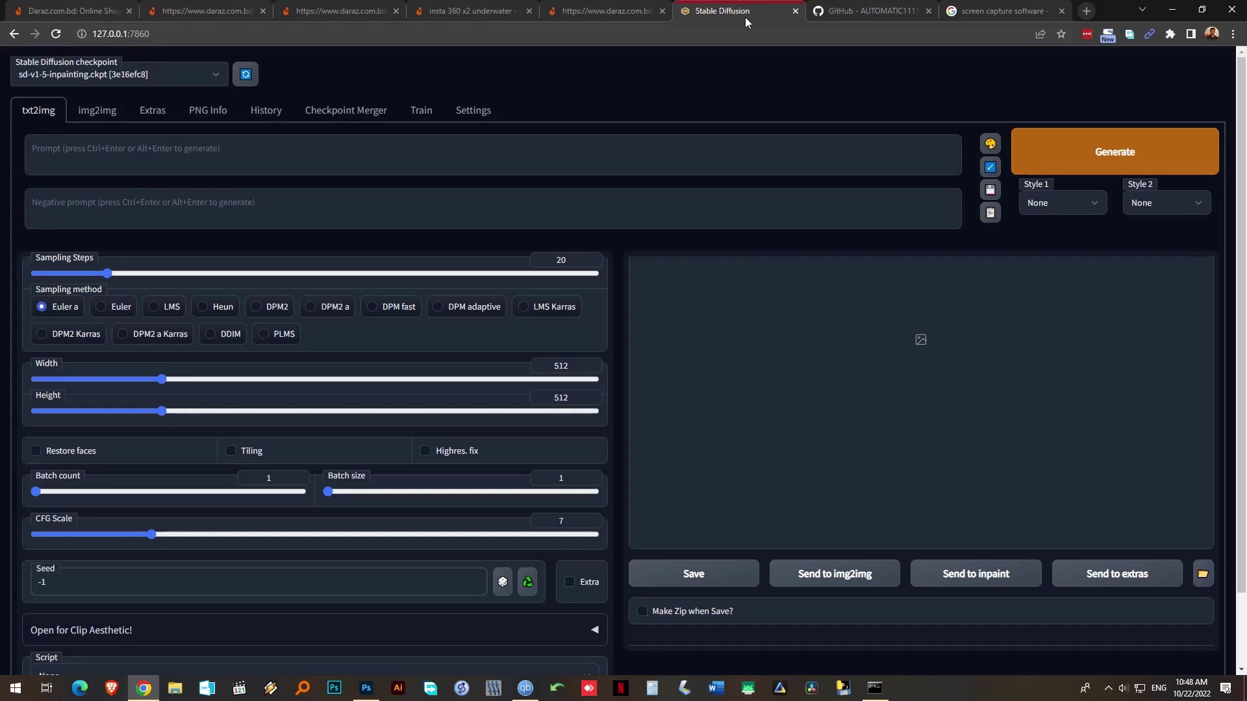
# Switch to Photoshop showing DSC_0876.JPG of two men in a field
pyautogui.hotkey('alt', 'Tab')
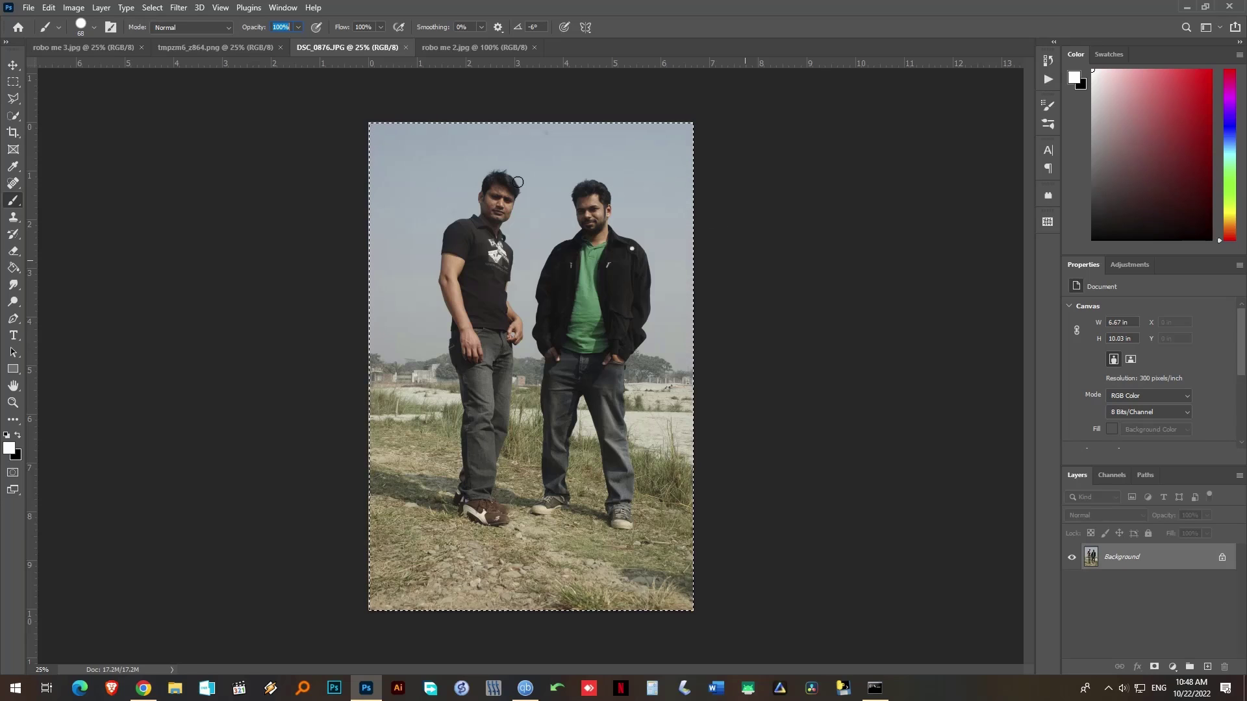
# Resize DSC_0876.JPG in Image Size to 512 pixels wide at 72 pixels per inch
pyautogui.click(73, 7)
pyautogui.click(132, 106)
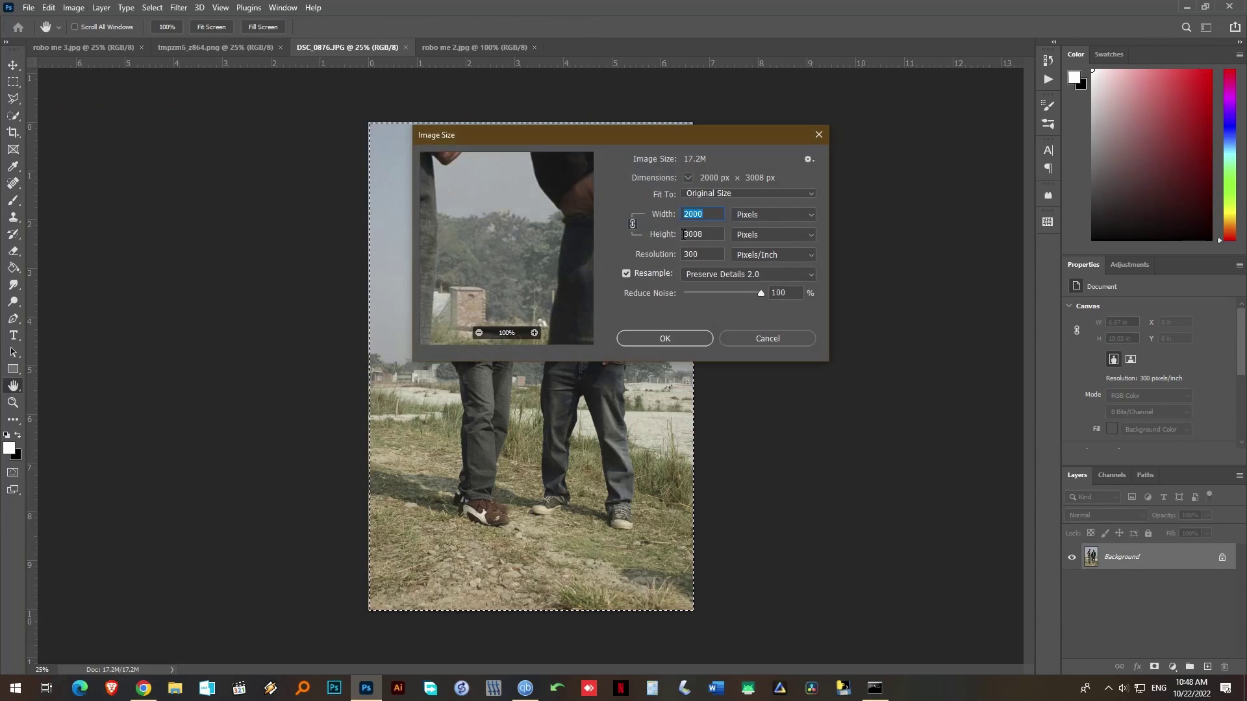
pyautogui.doubleClick(708, 234)
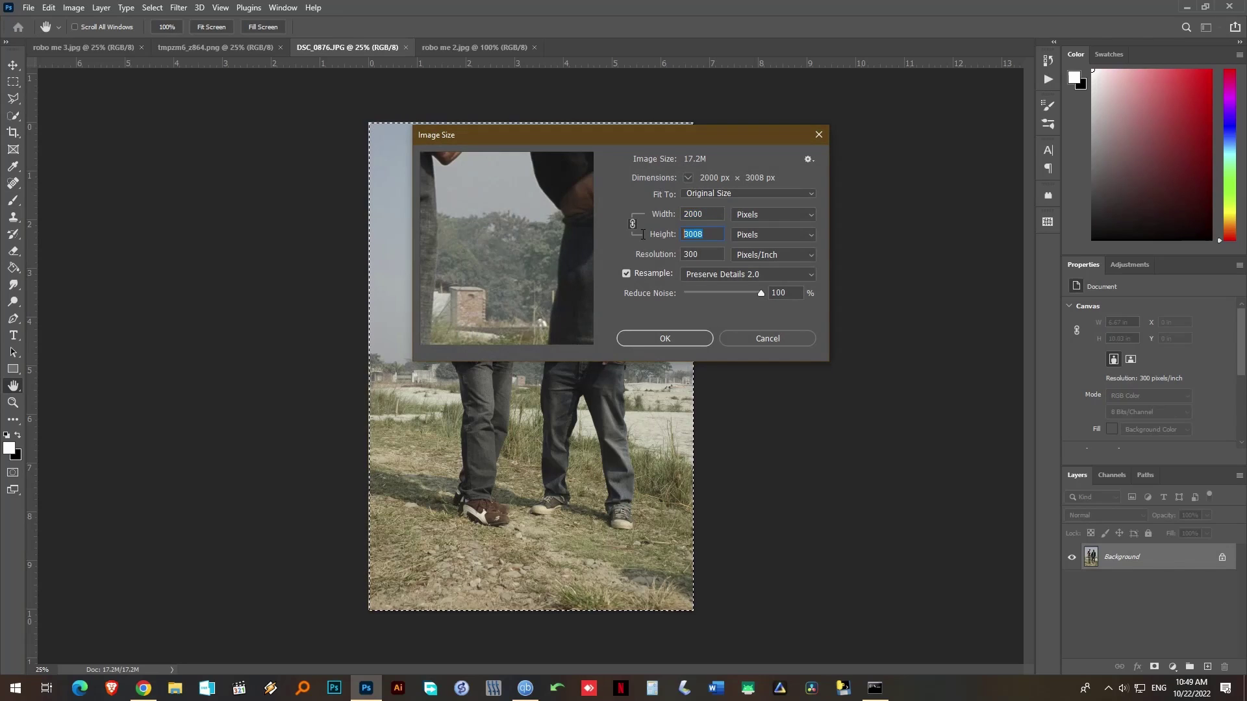
pyautogui.write('512')
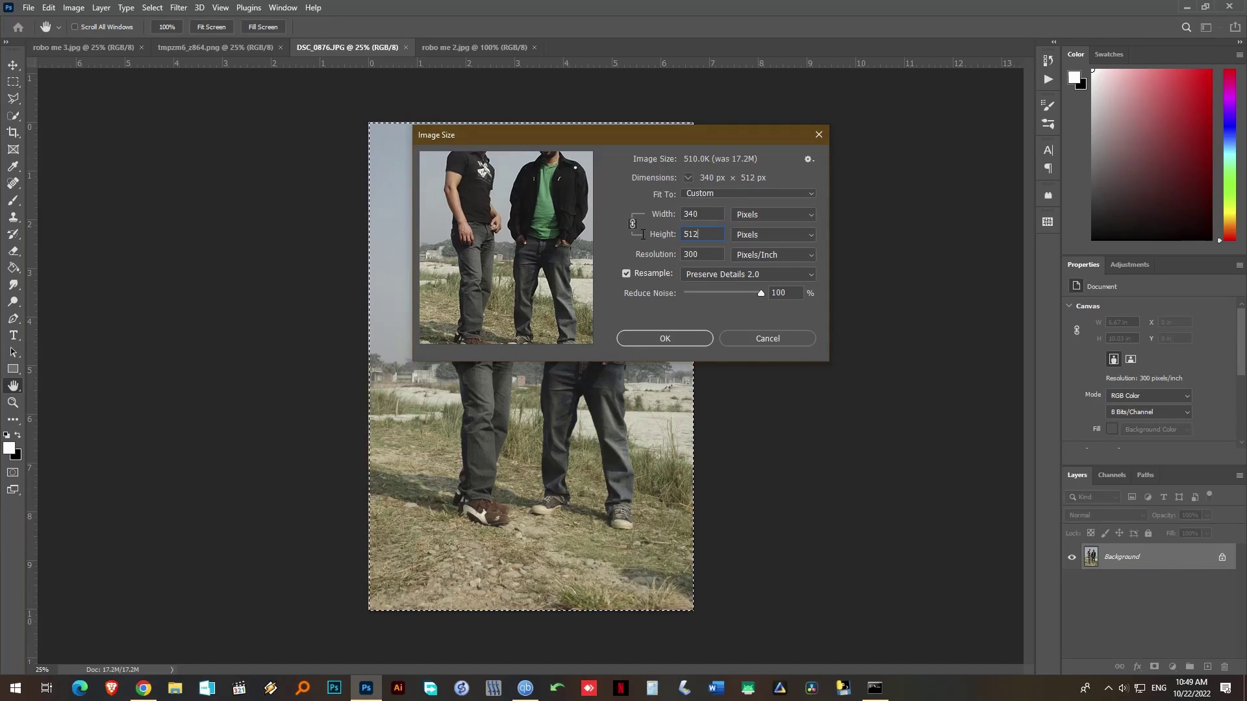
pyautogui.doubleClick(704, 255)
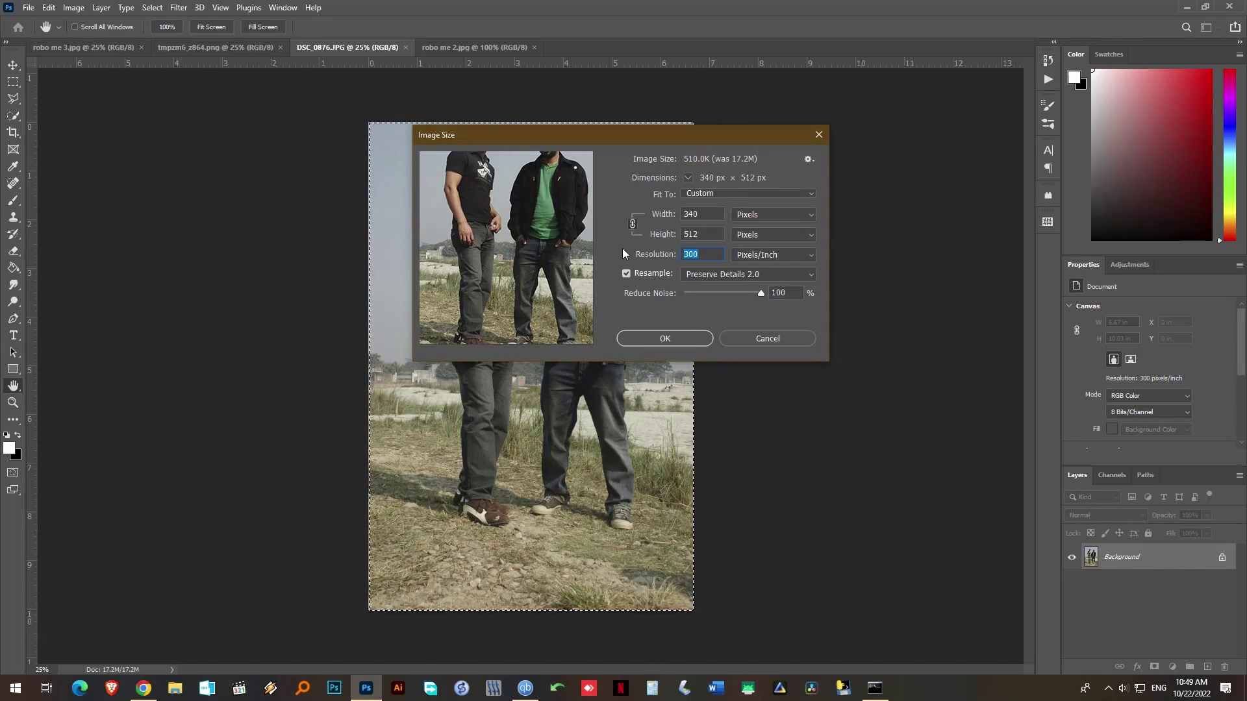
pyautogui.write('72')
pyautogui.doubleClick(696, 236)
pyautogui.write('512')
pyautogui.click(692, 215)
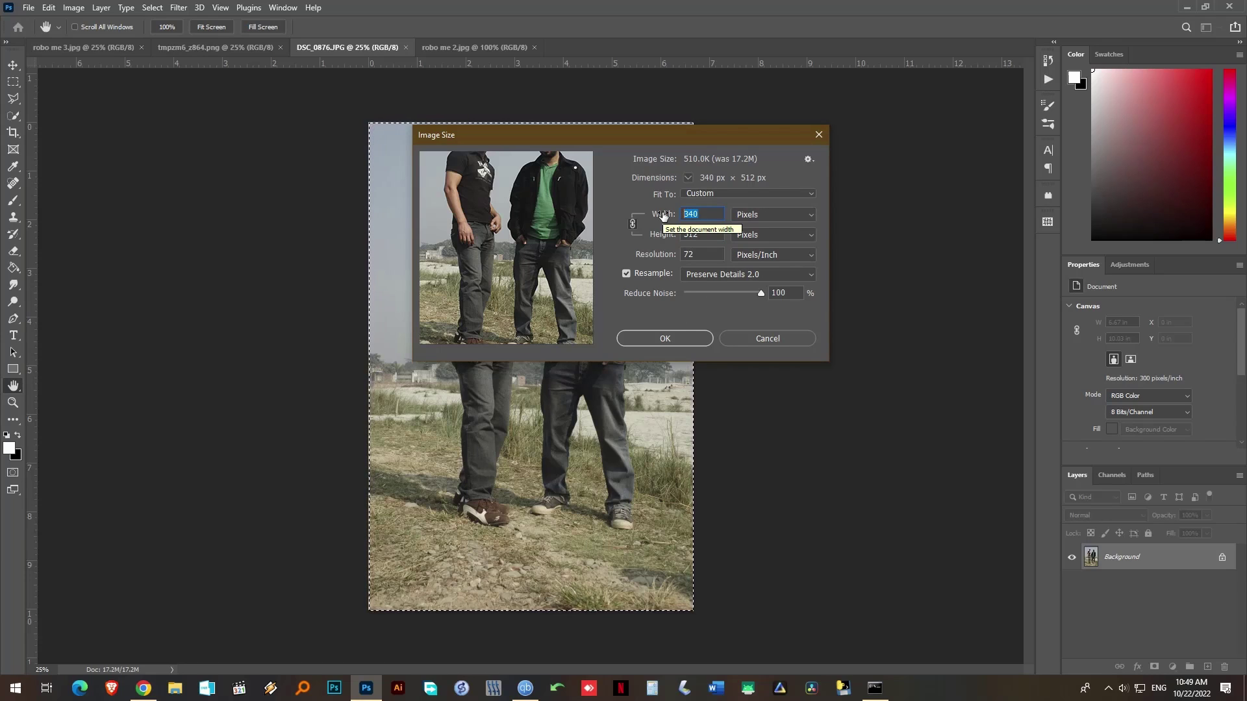
pyautogui.write('512')
pyautogui.press('Tab')
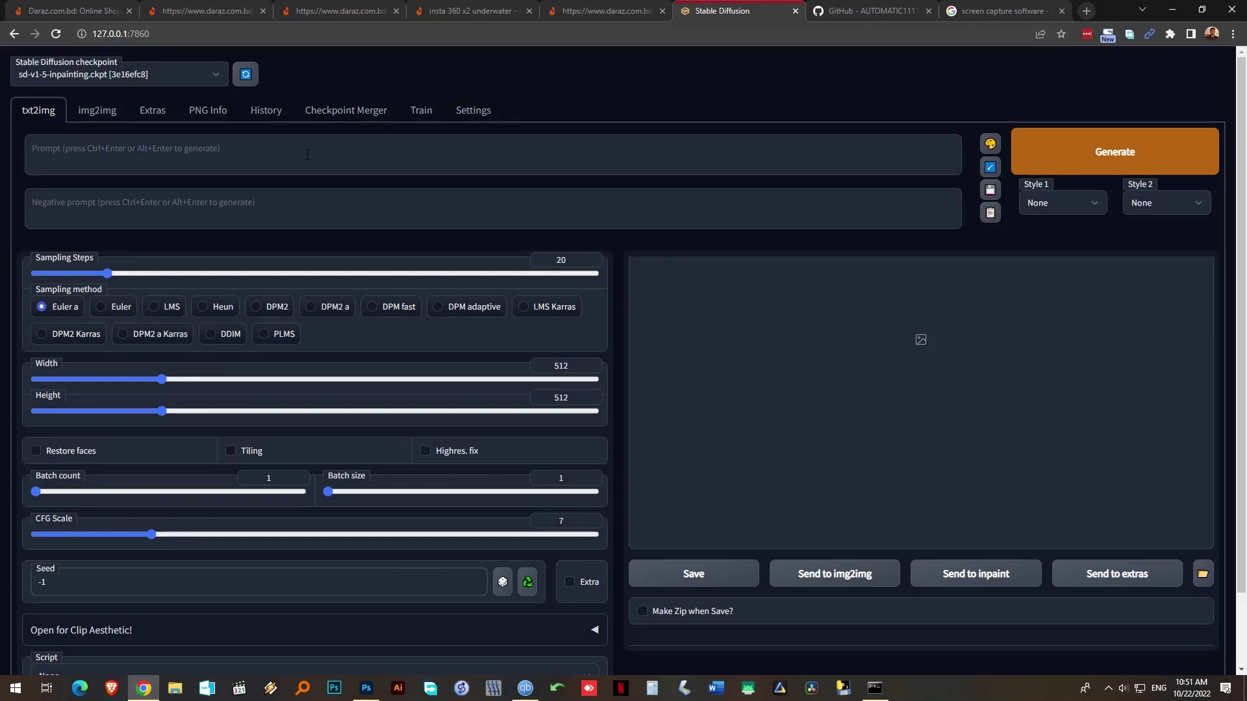
# Keep the sd-v1-5-inpainting checkpoint and go to the img2img Inpaint tab
pyautogui.click(216, 74)
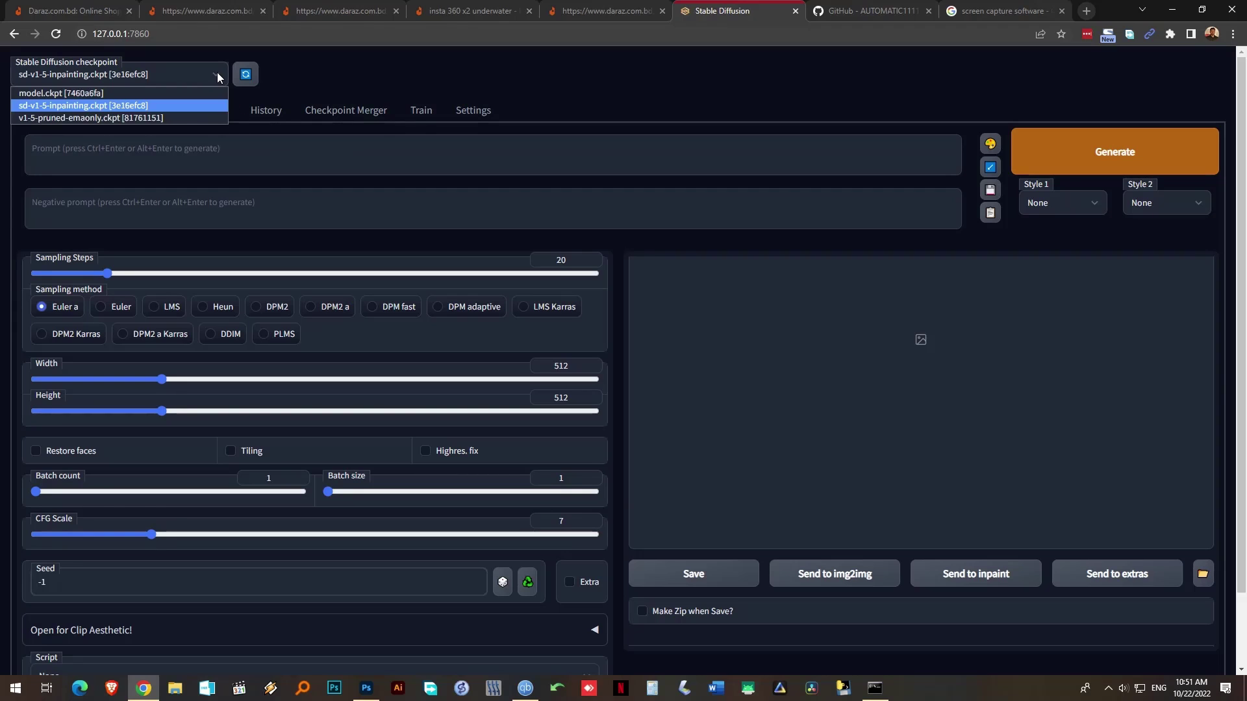
pyautogui.click(132, 105)
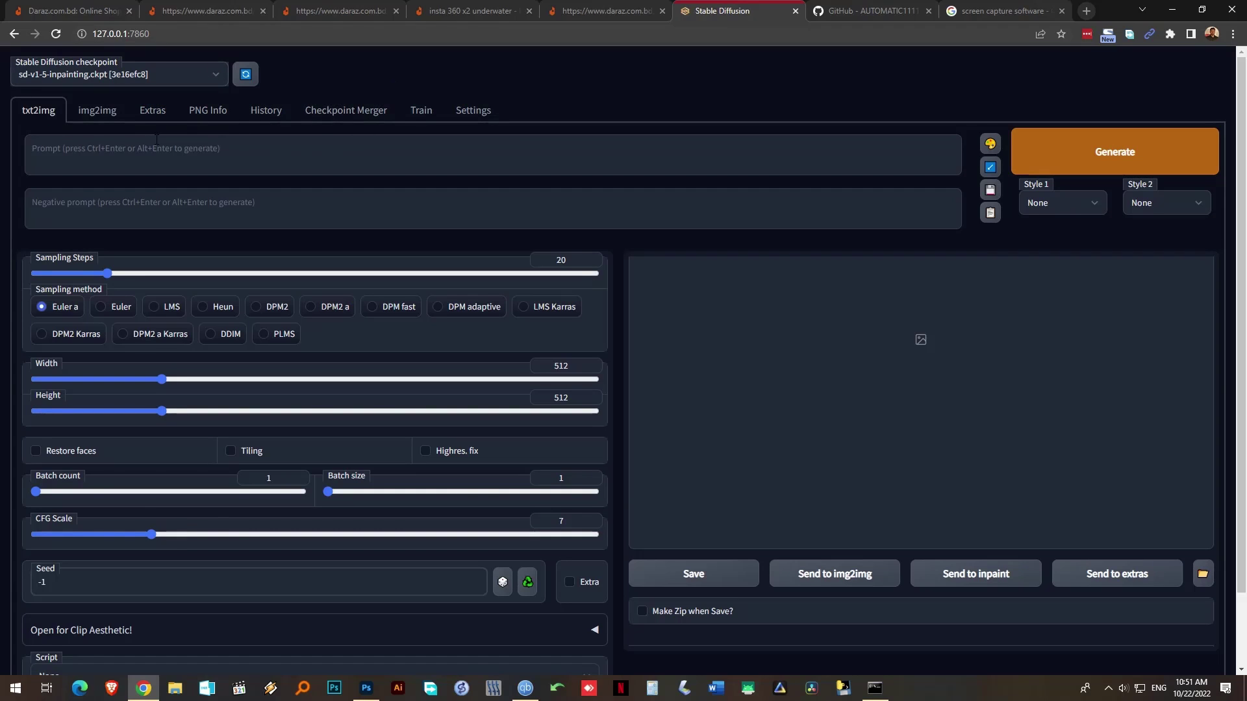
pyautogui.click(114, 120)
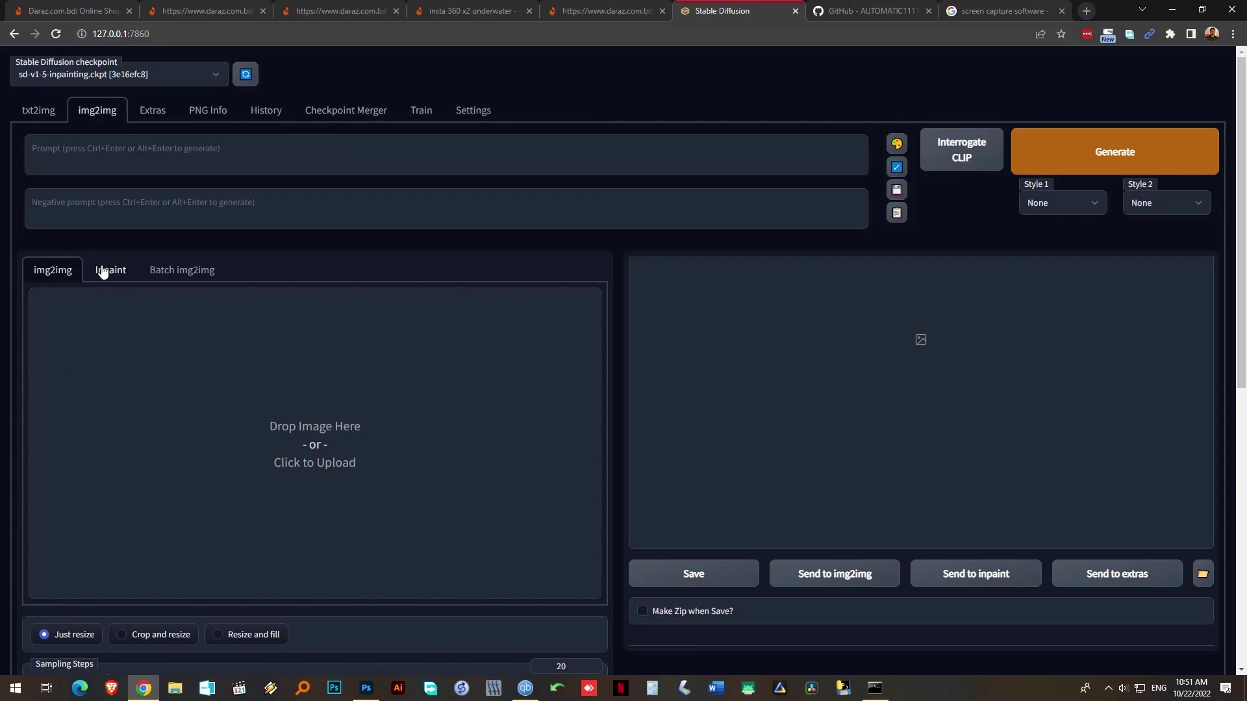
pyautogui.click(124, 276)
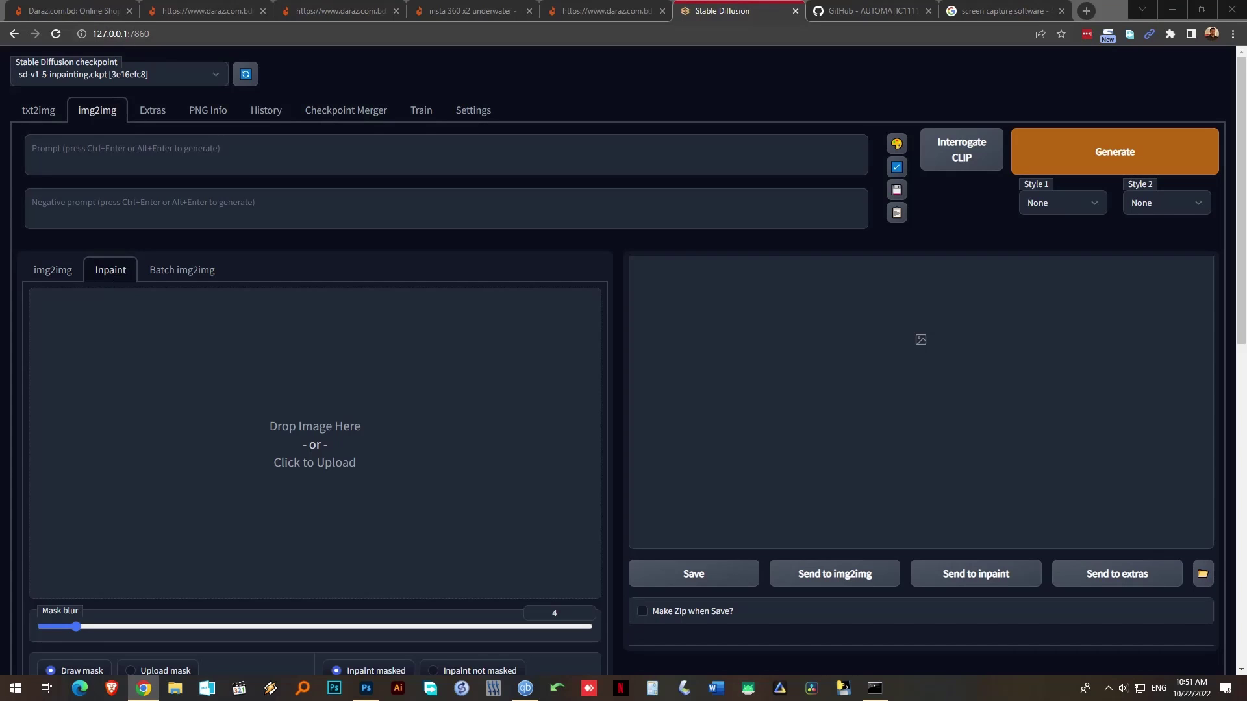
# Load the two-men photo and mask the right man's shoulder, jacket and green shirt
pyautogui.moveTo(625, 428); pyautogui.dragTo(301, 458)
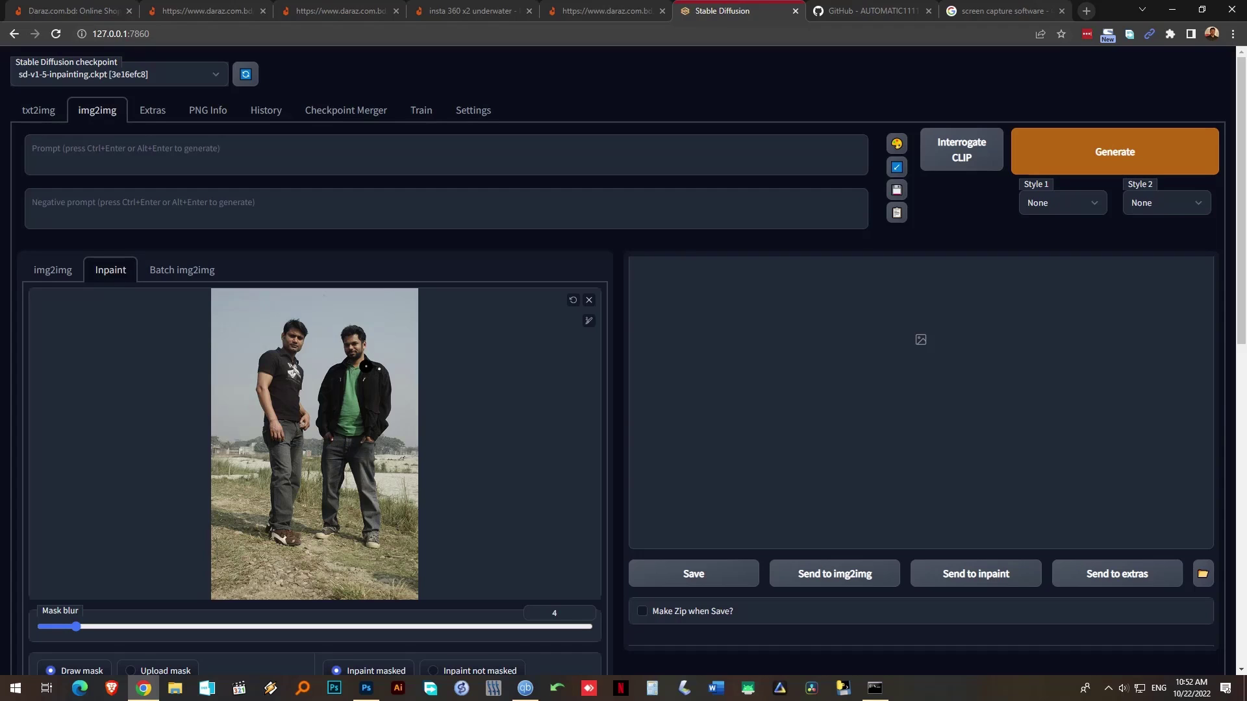
pyautogui.moveTo(366, 367)
pyautogui.mouseDown()
pyautogui.moveTo(383, 373)
pyautogui.moveTo(386, 399)
pyautogui.moveTo(367, 442)
pyautogui.moveTo(374, 542)
pyautogui.moveTo(352, 454)
pyautogui.moveTo(321, 534)
pyautogui.moveTo(322, 407)
pyautogui.moveTo(338, 368)
pyautogui.moveTo(361, 378)
pyautogui.moveTo(376, 415)
pyautogui.moveTo(361, 458)
pyautogui.moveTo(336, 435)
pyautogui.moveTo(331, 397)
pyautogui.moveTo(347, 377)
pyautogui.moveTo(372, 380)
pyautogui.moveTo(361, 436)
pyautogui.mouseUp()
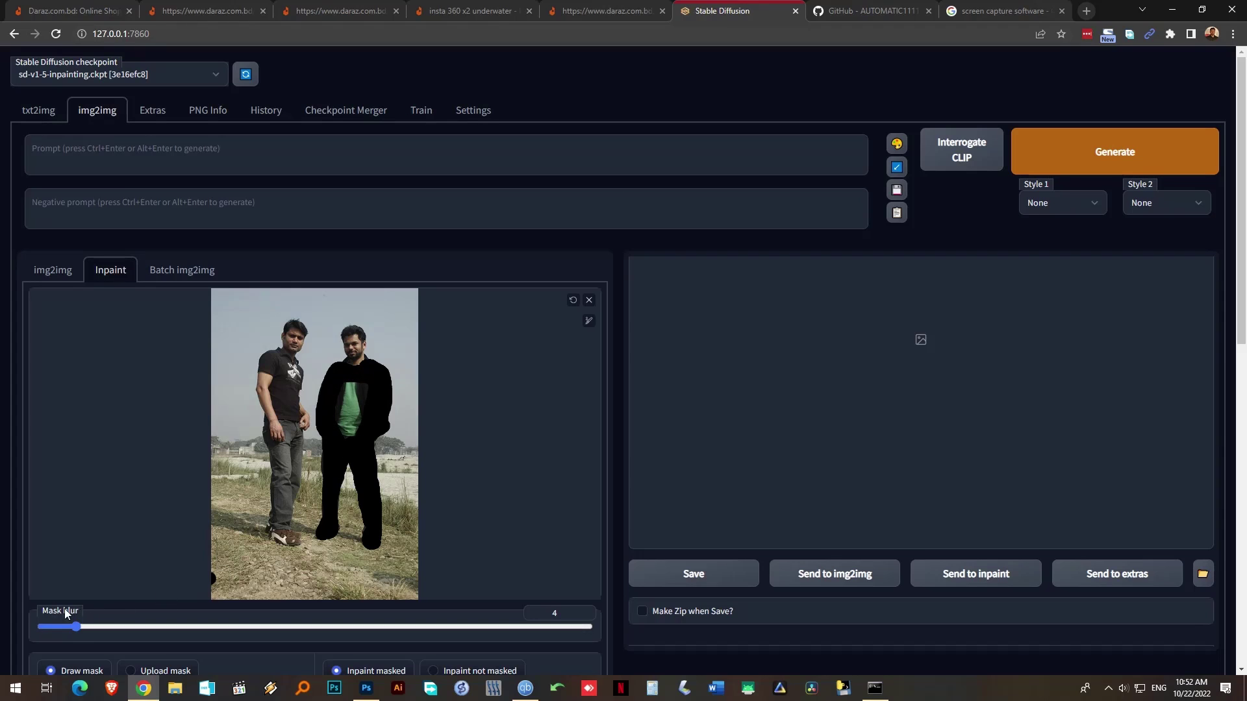
pyautogui.moveTo(362, 430)
pyautogui.mouseDown()
pyautogui.moveTo(345, 384)
pyautogui.moveTo(363, 382)
pyautogui.moveTo(352, 428)
pyautogui.moveTo(359, 387)
pyautogui.moveTo(347, 421)
pyautogui.mouseUp()
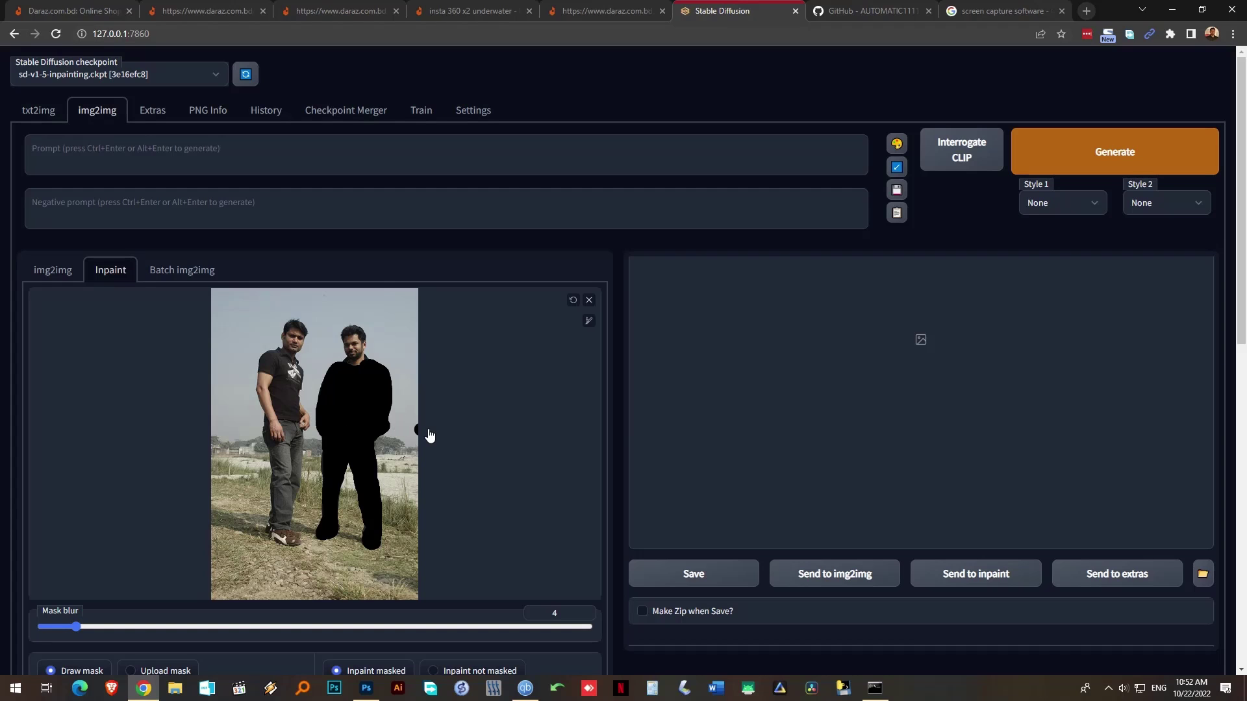
# Adjust the Height slider so the inpaint output is 512×768
pyautogui.scroll(-2, 437, 437)
pyautogui.scroll(-1, 440, 439)
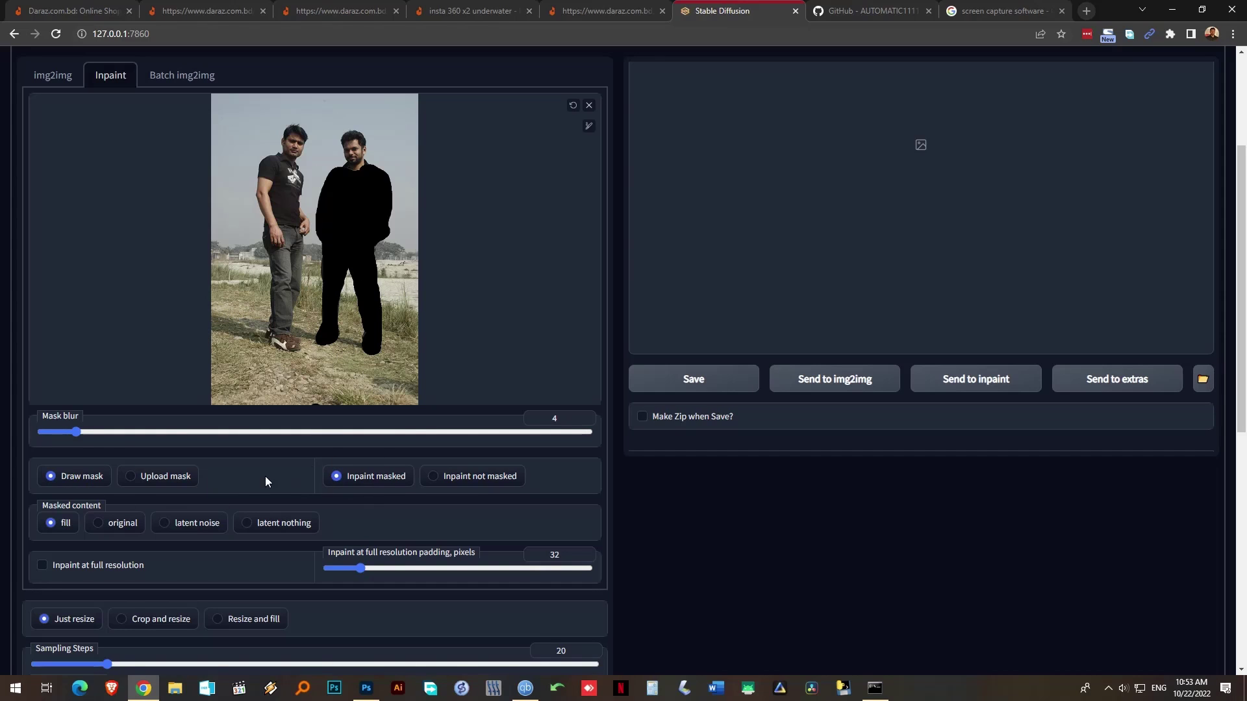
pyautogui.scroll(-3, 329, 509)
pyautogui.scroll(-2, 266, 504)
pyautogui.scroll(6, 303, 415)
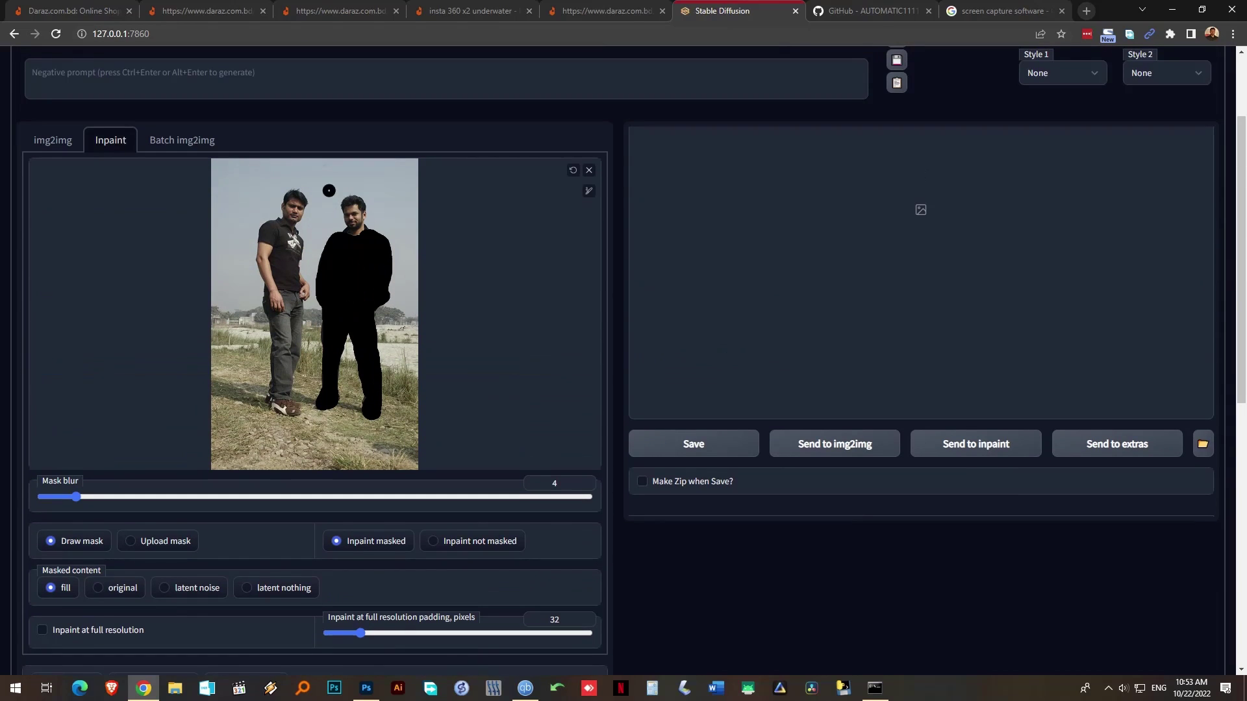
pyautogui.scroll(-4, 260, 506)
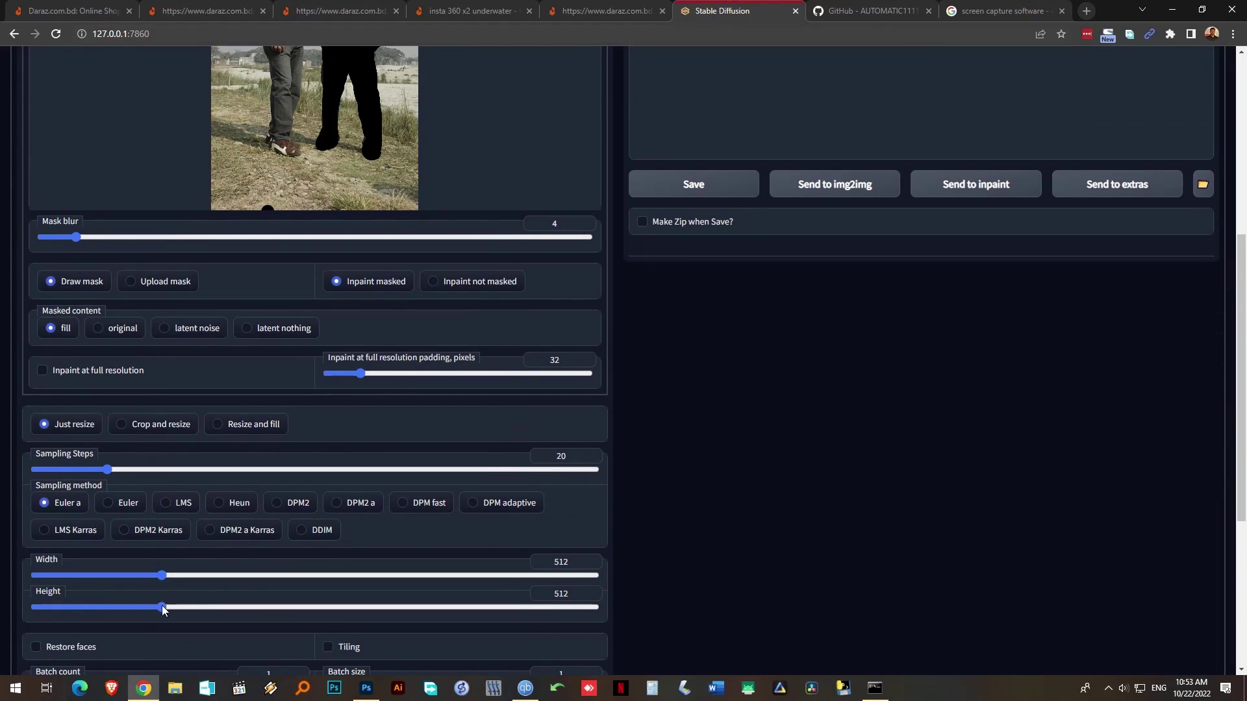
pyautogui.moveTo(165, 606)
pyautogui.mouseDown()
pyautogui.moveTo(226, 600)
pyautogui.moveTo(248, 582)
pyautogui.mouseUp()
pyautogui.scroll(5, 481, 369)
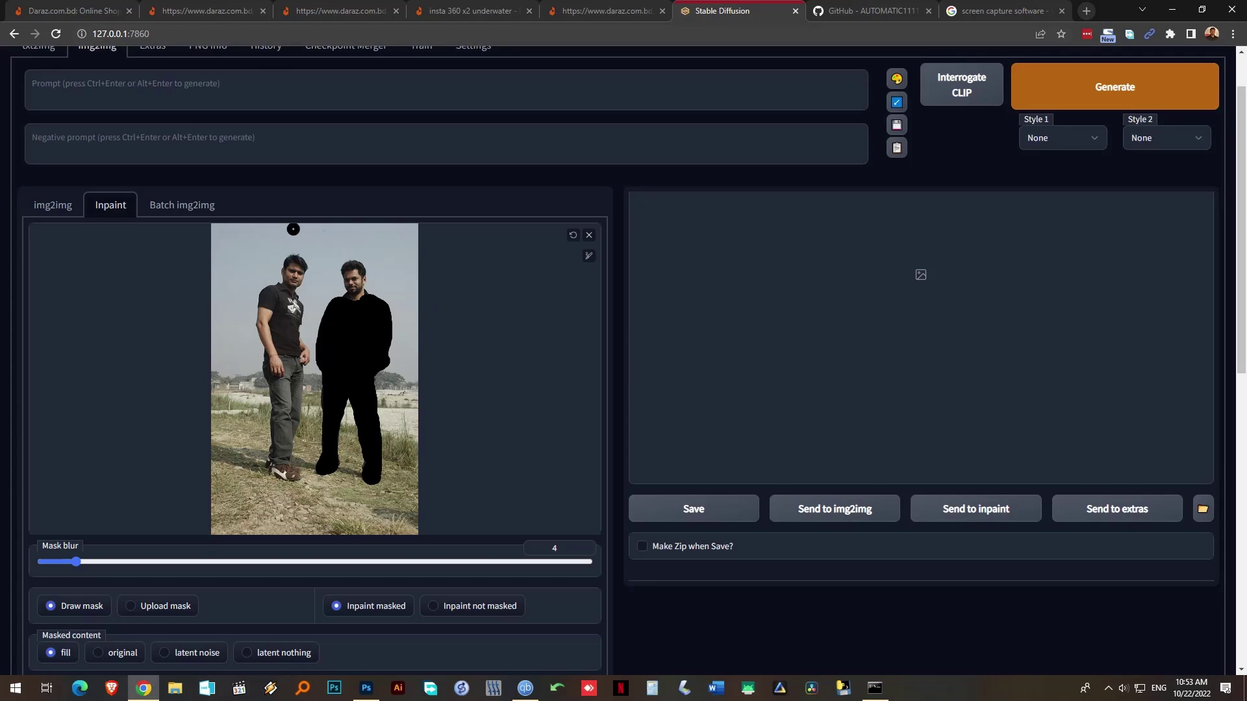
pyautogui.scroll(-6, 431, 559)
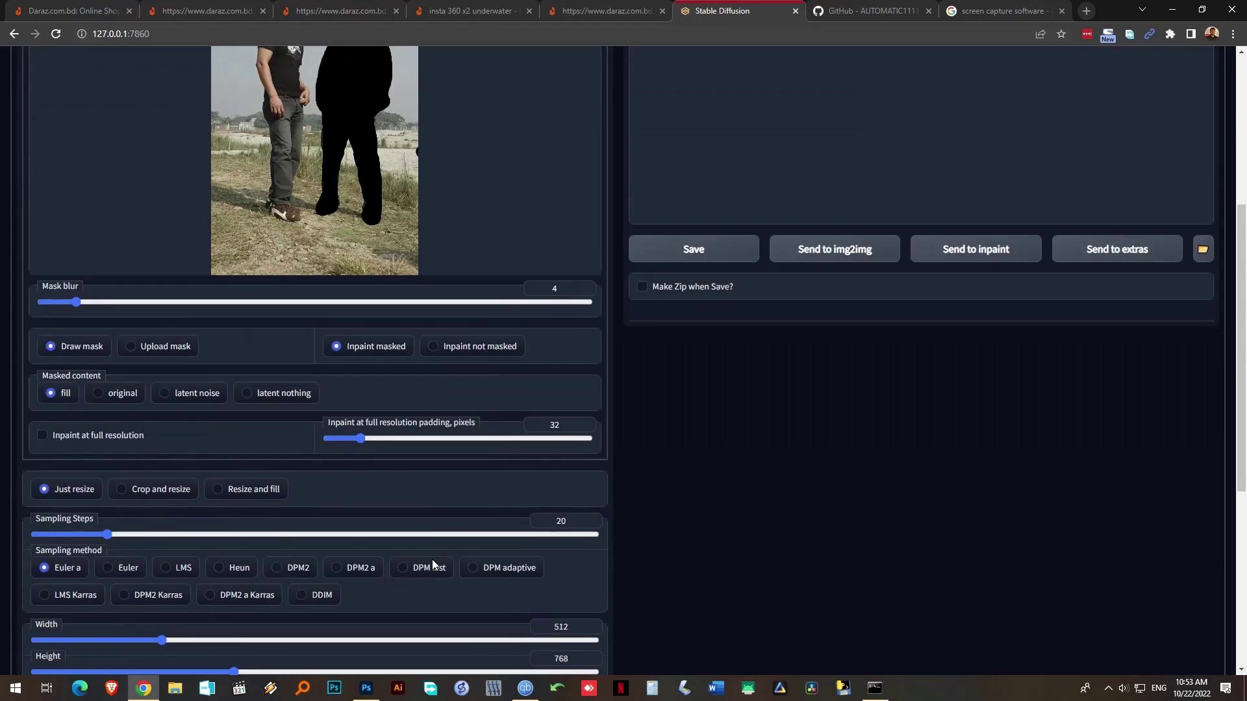
pyautogui.moveTo(240, 547); pyautogui.dragTo(205, 543)
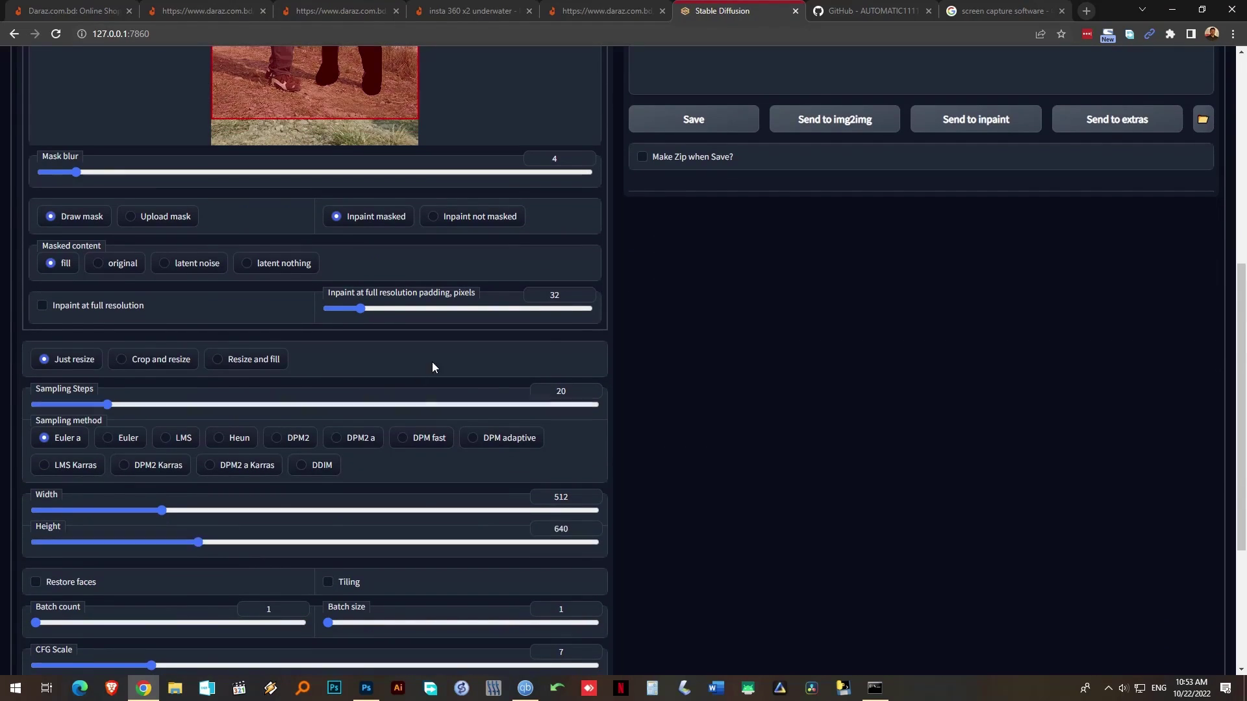
pyautogui.scroll(6, 431, 361)
pyautogui.scroll(-7, 217, 489)
pyautogui.moveTo(203, 481); pyautogui.dragTo(229, 475)
pyautogui.scroll(6, 414, 357)
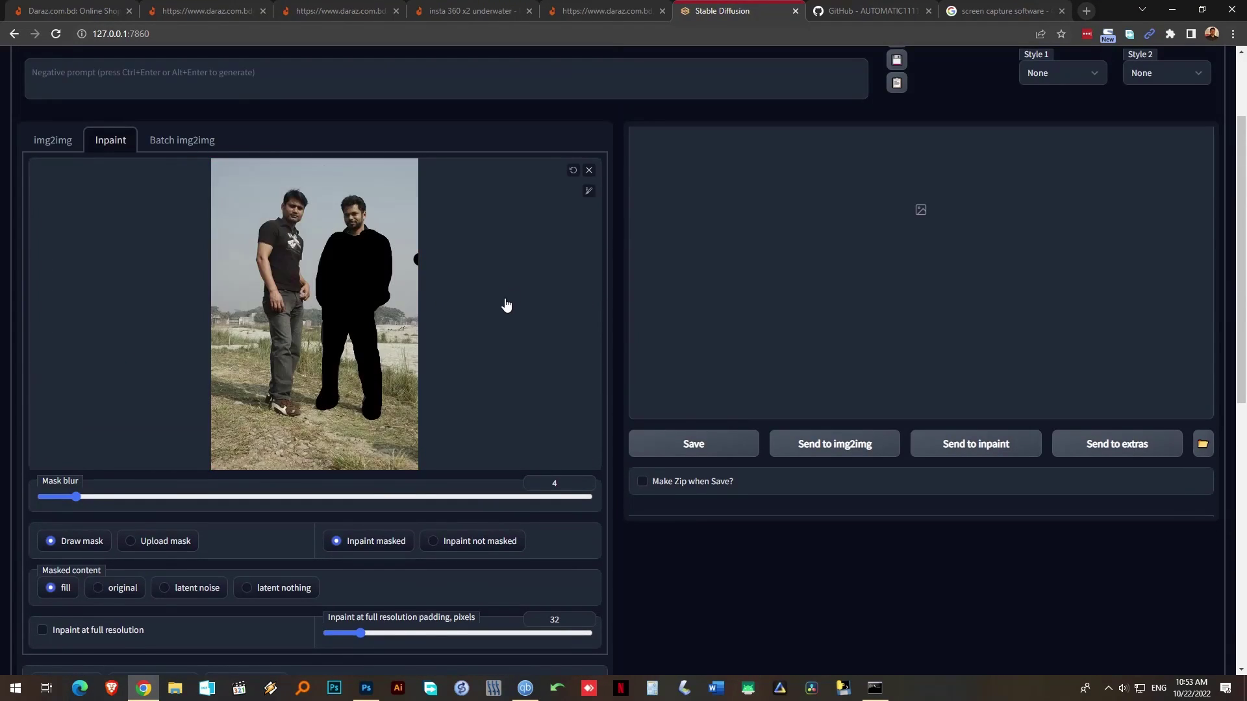
# Raise CFG Scale from 7 to 9 and denoising strength to 0.94
pyautogui.scroll(-8, 454, 393)
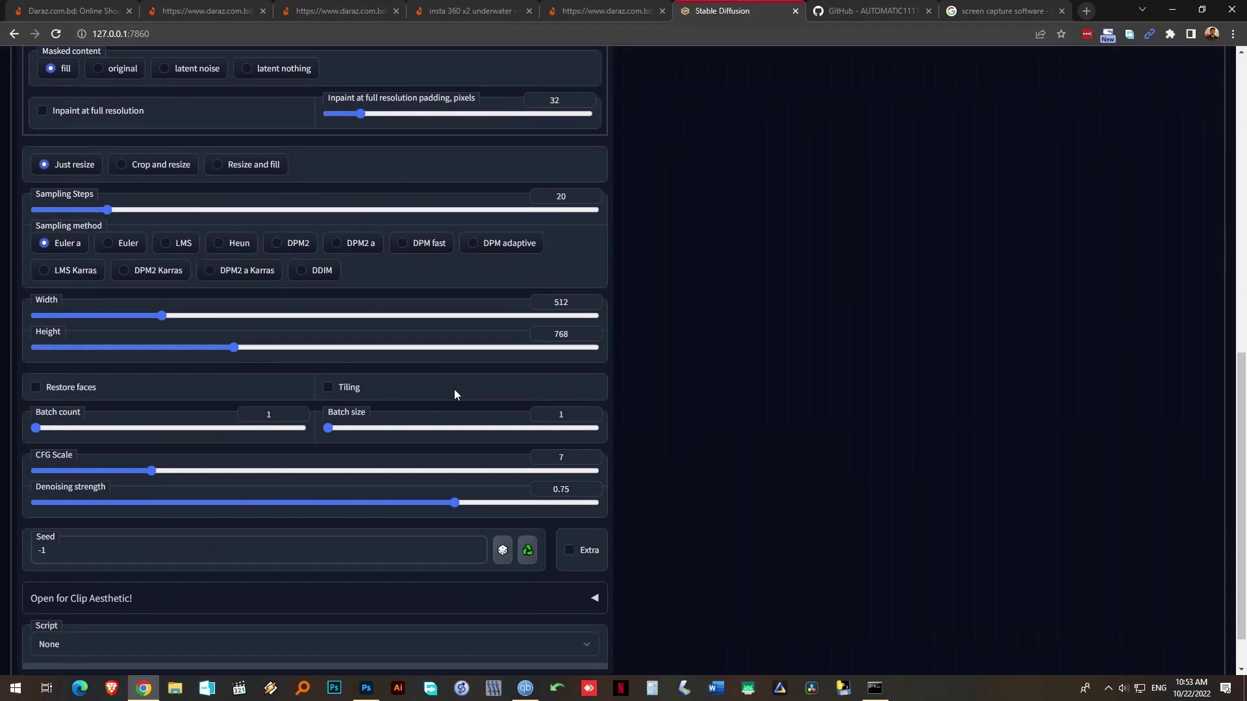
pyautogui.moveTo(151, 471); pyautogui.dragTo(190, 470)
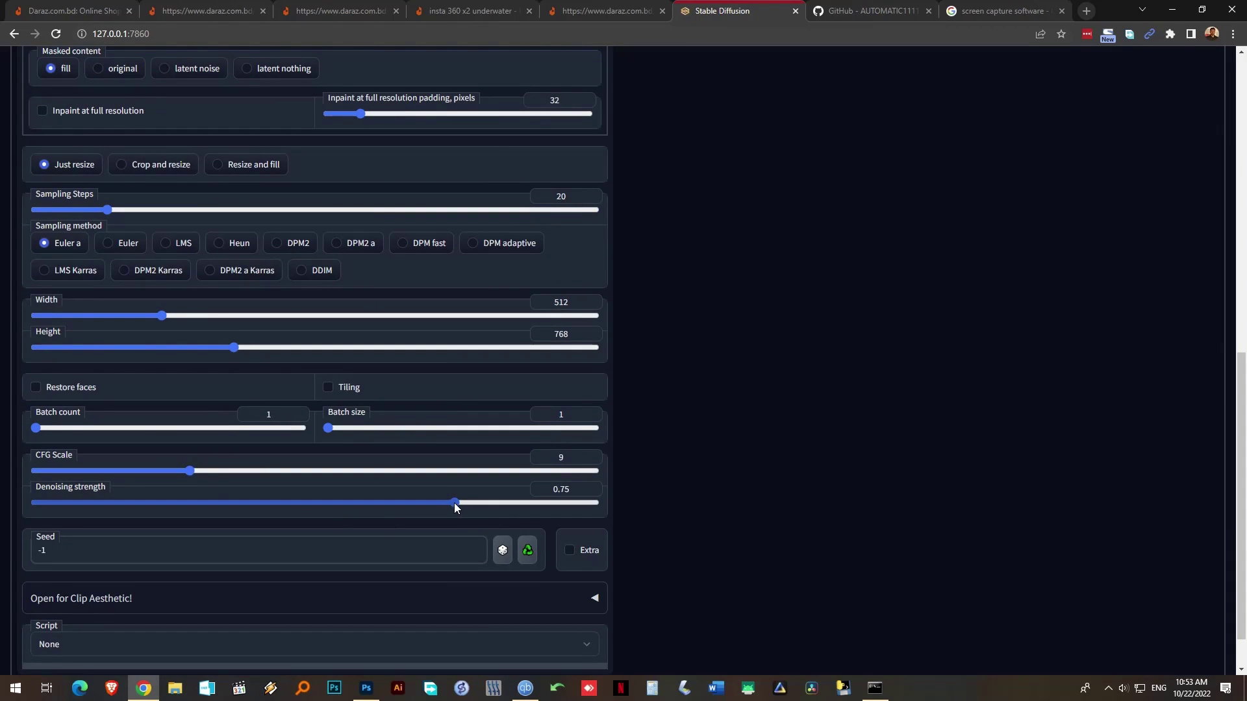
pyautogui.moveTo(457, 503); pyautogui.dragTo(517, 505)
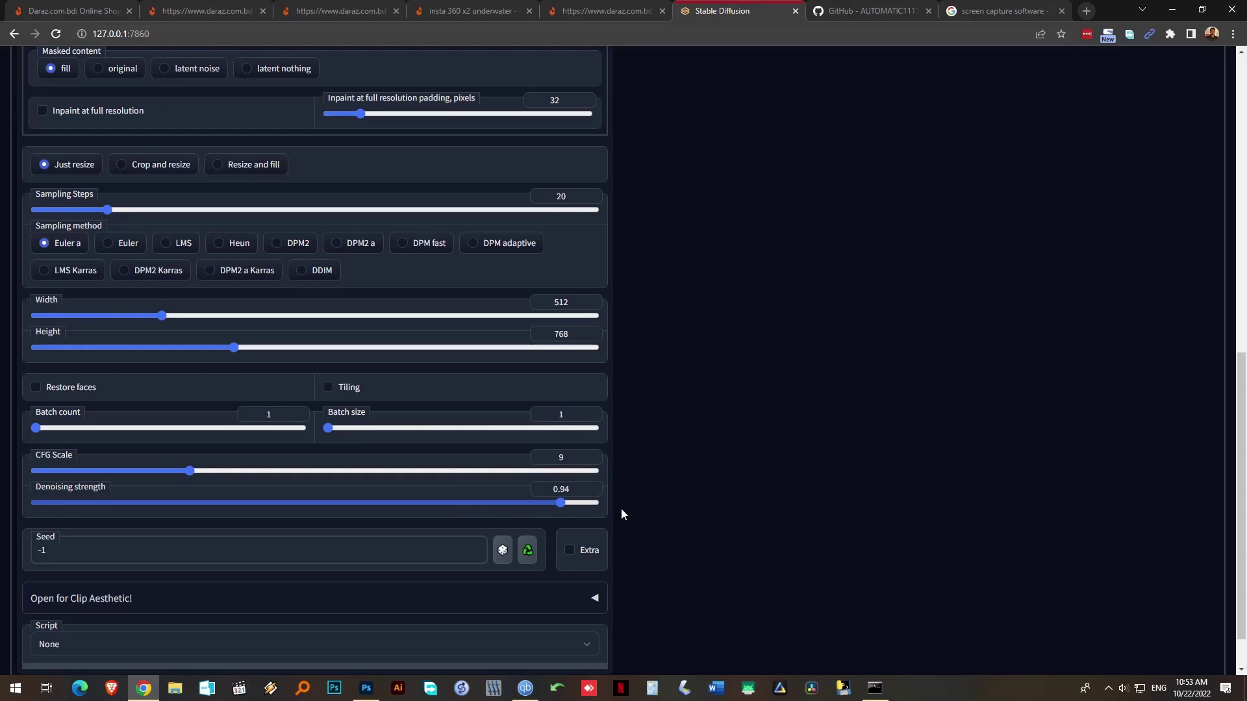
pyautogui.scroll(8, 698, 513)
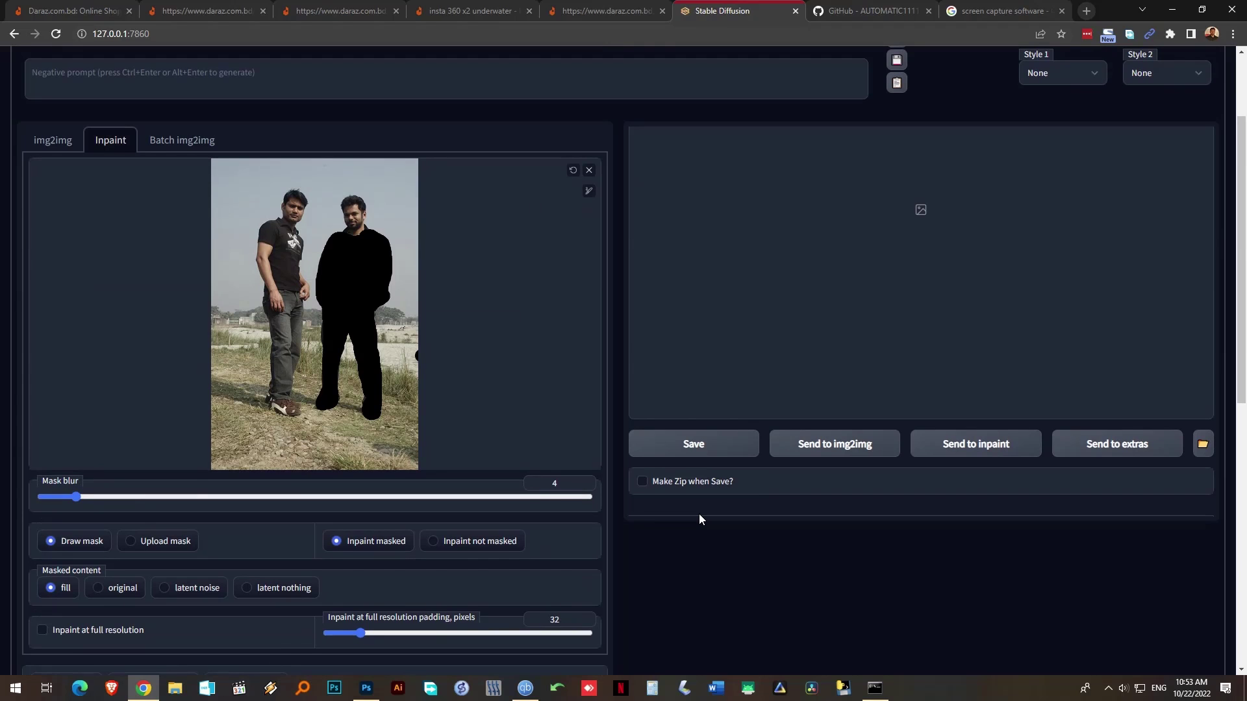
pyautogui.scroll(2, 700, 515)
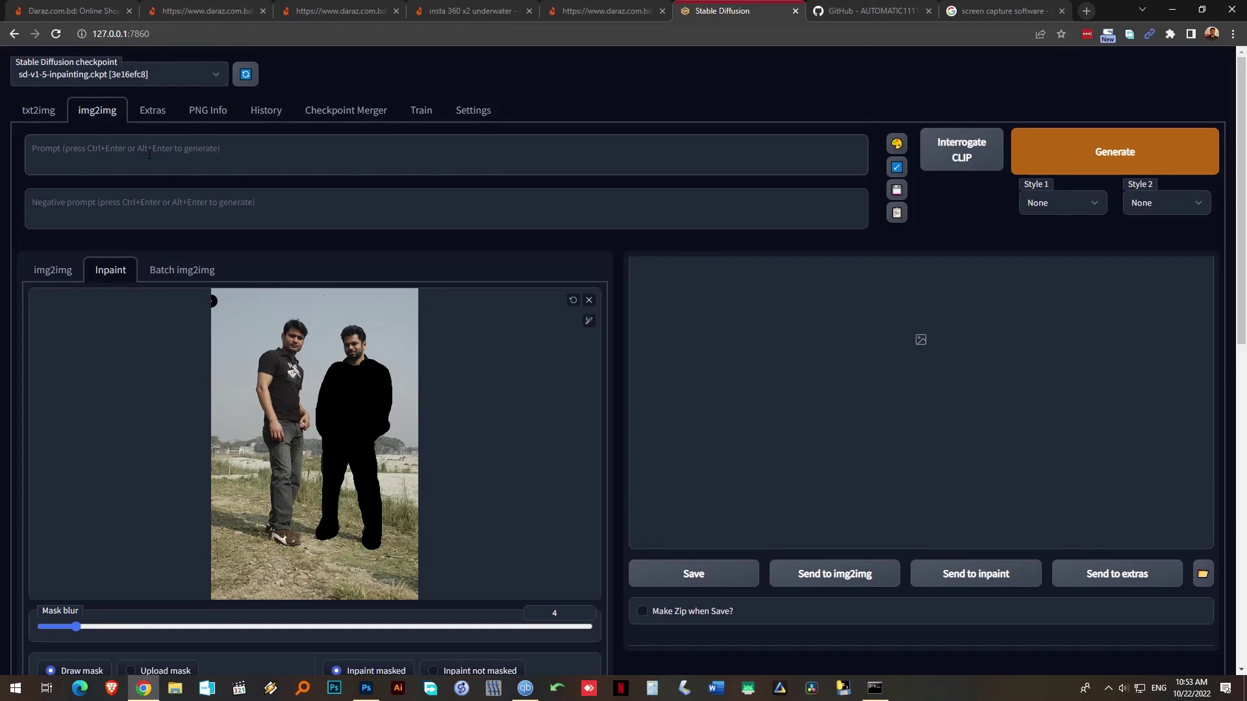
# Generate the inpaint with the prompt 'Marvel ironman red battlesuit'
pyautogui.write('Marve')
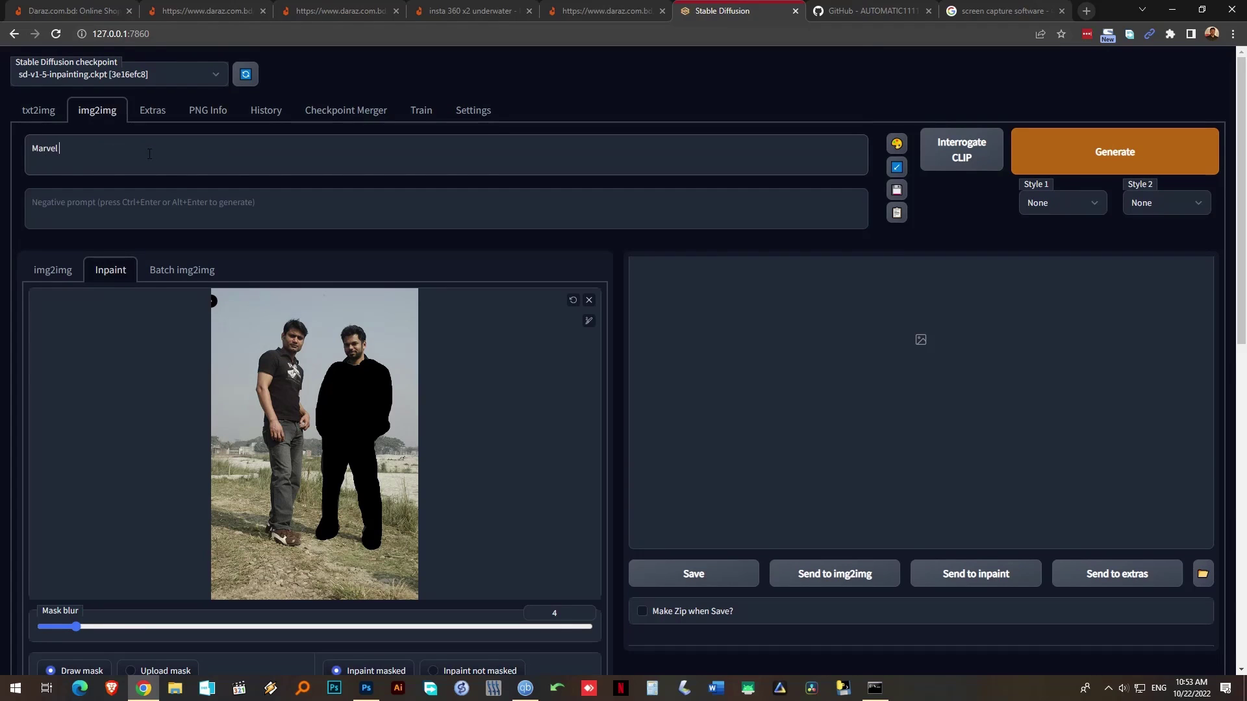
pyautogui.write('l ironman red battlesuit')
pyautogui.click(1056, 155)
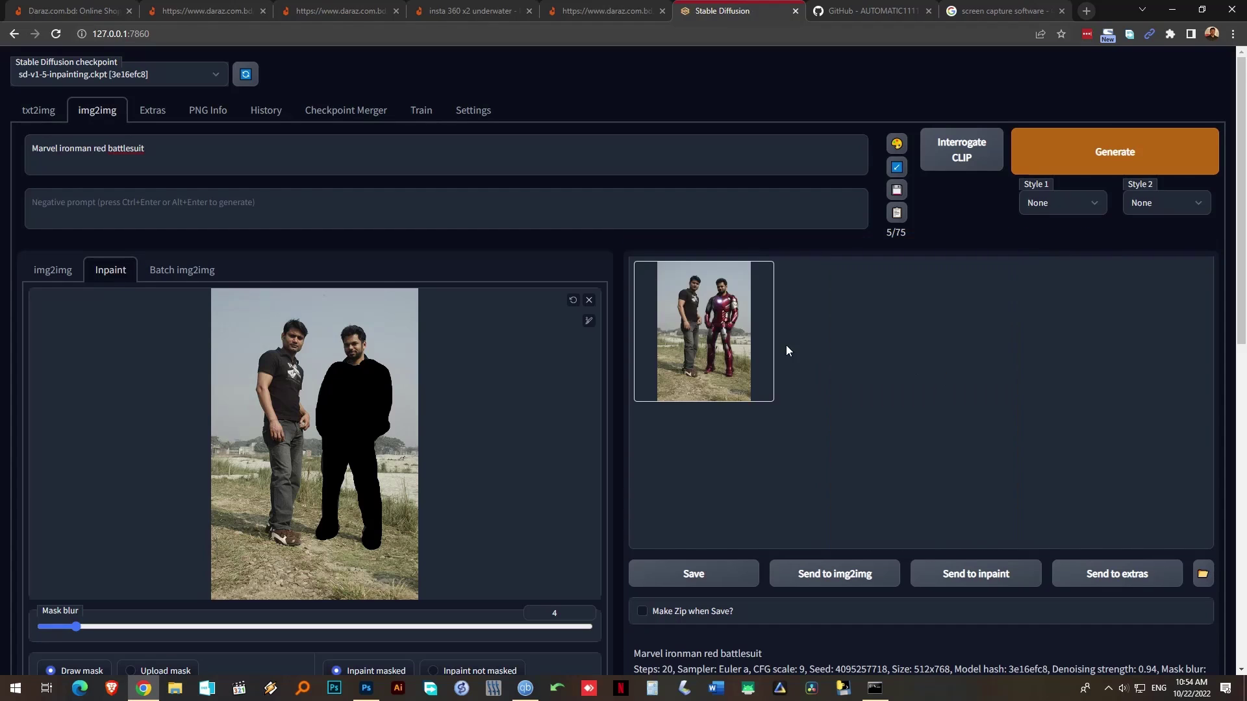
# Preview the result, raise sampling steps to 60 and regenerate the Iron Man inpaint
pyautogui.click(726, 343)
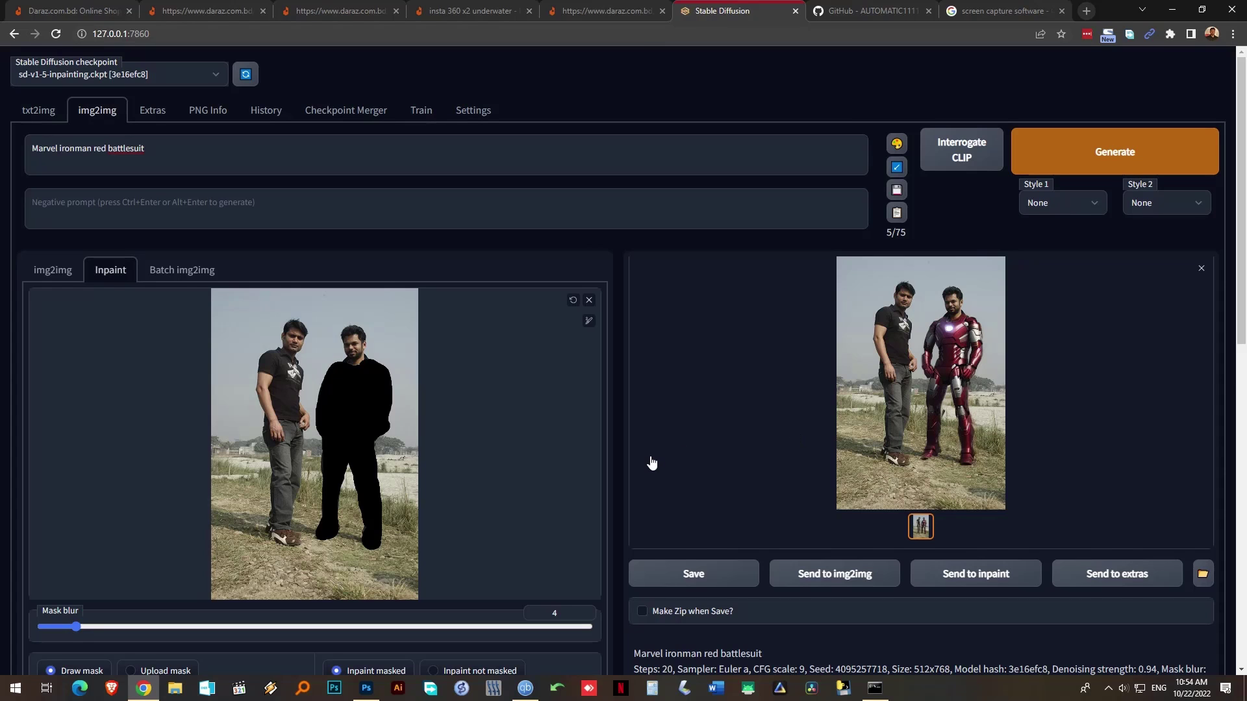
pyautogui.scroll(-1, 656, 455)
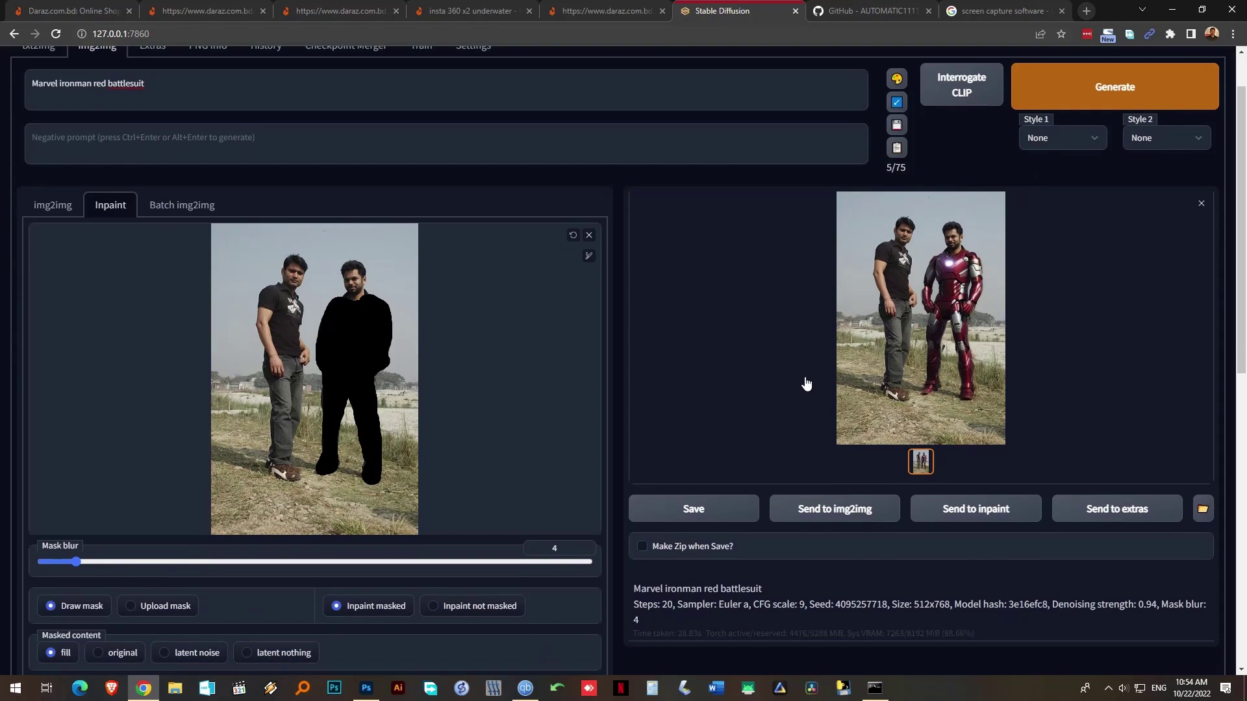
pyautogui.scroll(-4, 722, 434)
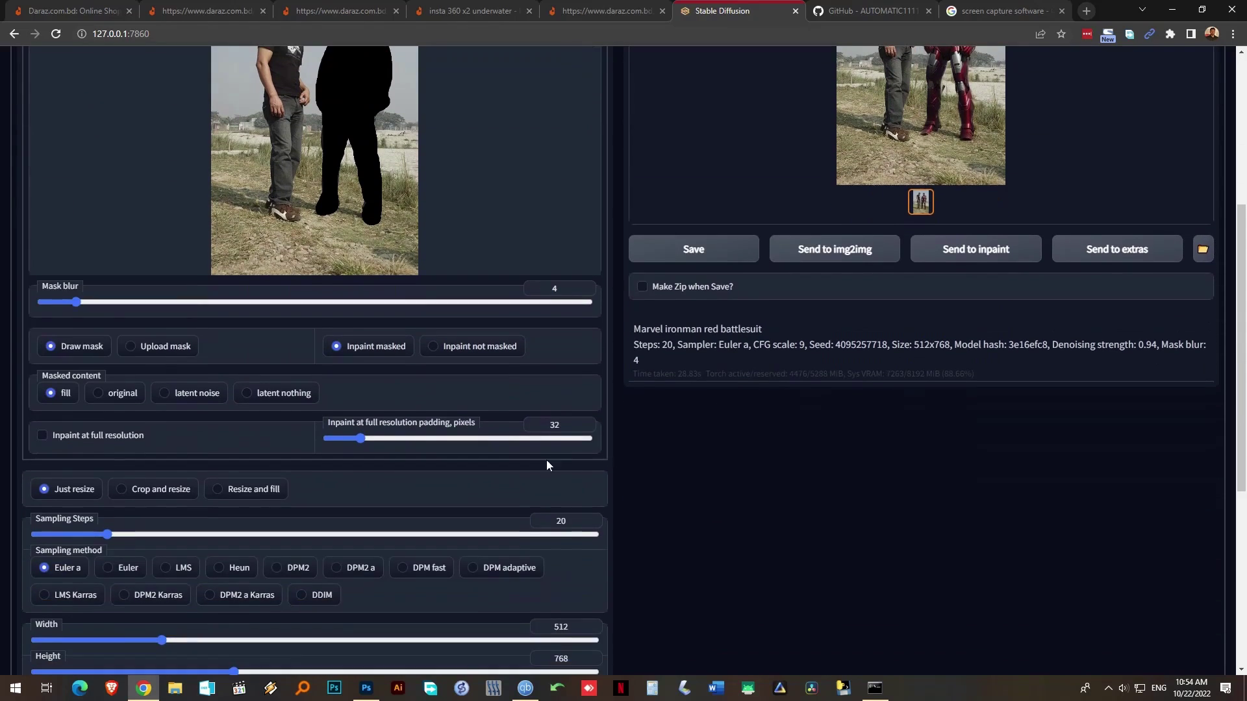
pyautogui.moveTo(107, 534); pyautogui.dragTo(263, 531)
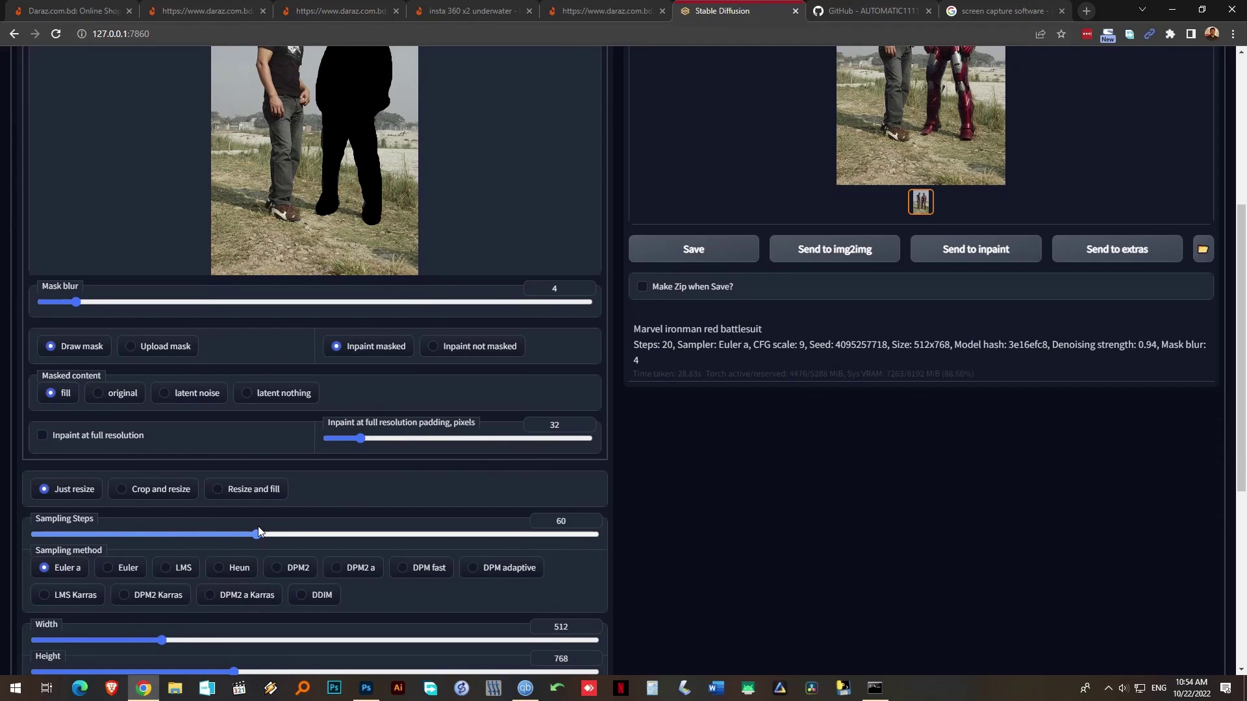
pyautogui.scroll(5, 694, 507)
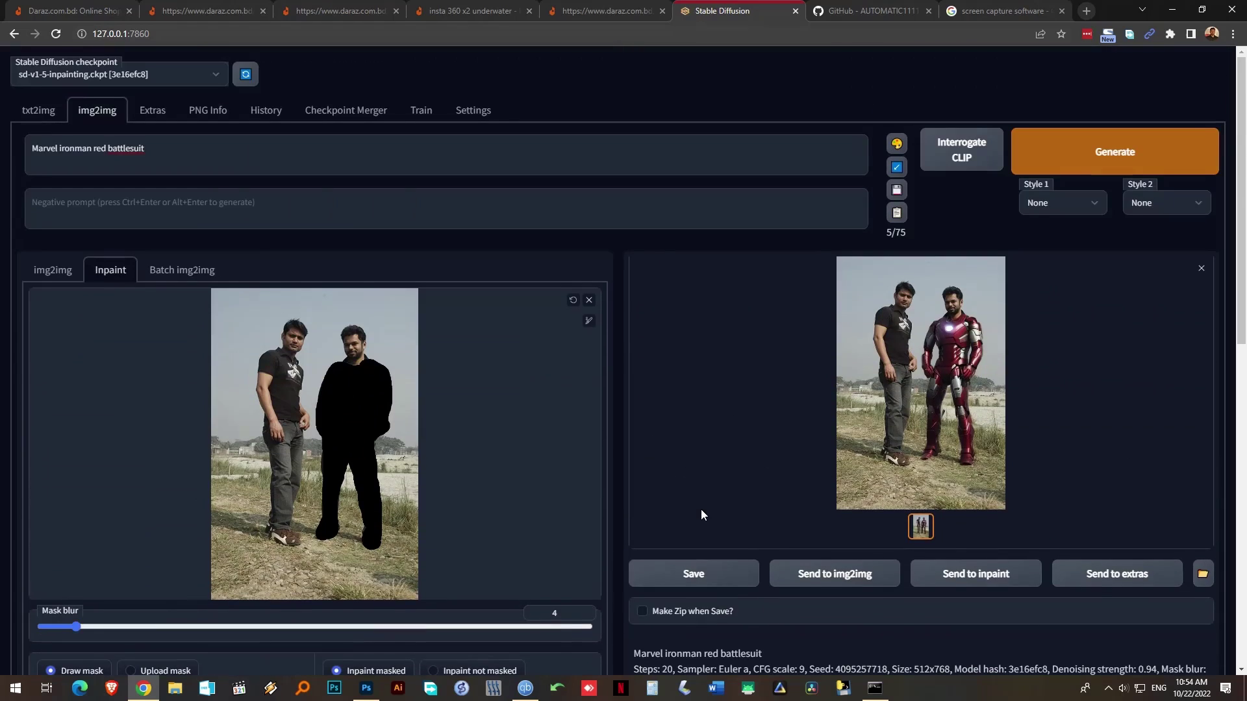
pyautogui.click(1082, 159)
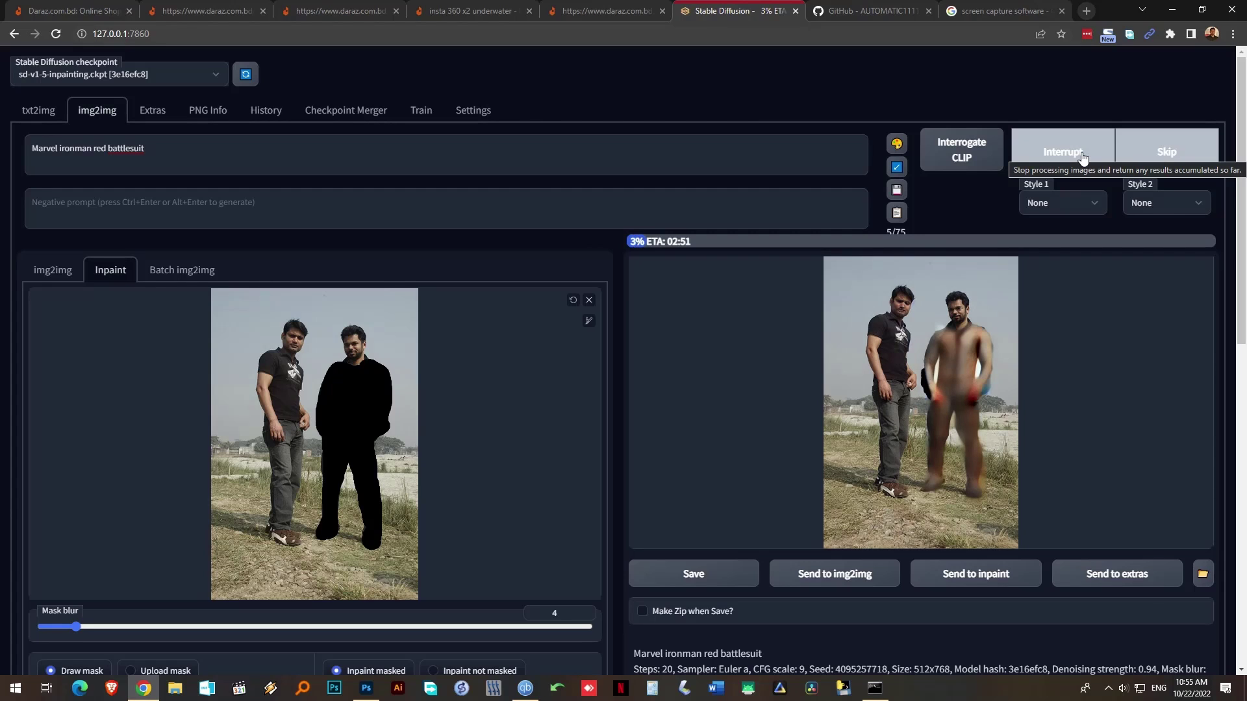
pyautogui.scroll(-4, 520, 431)
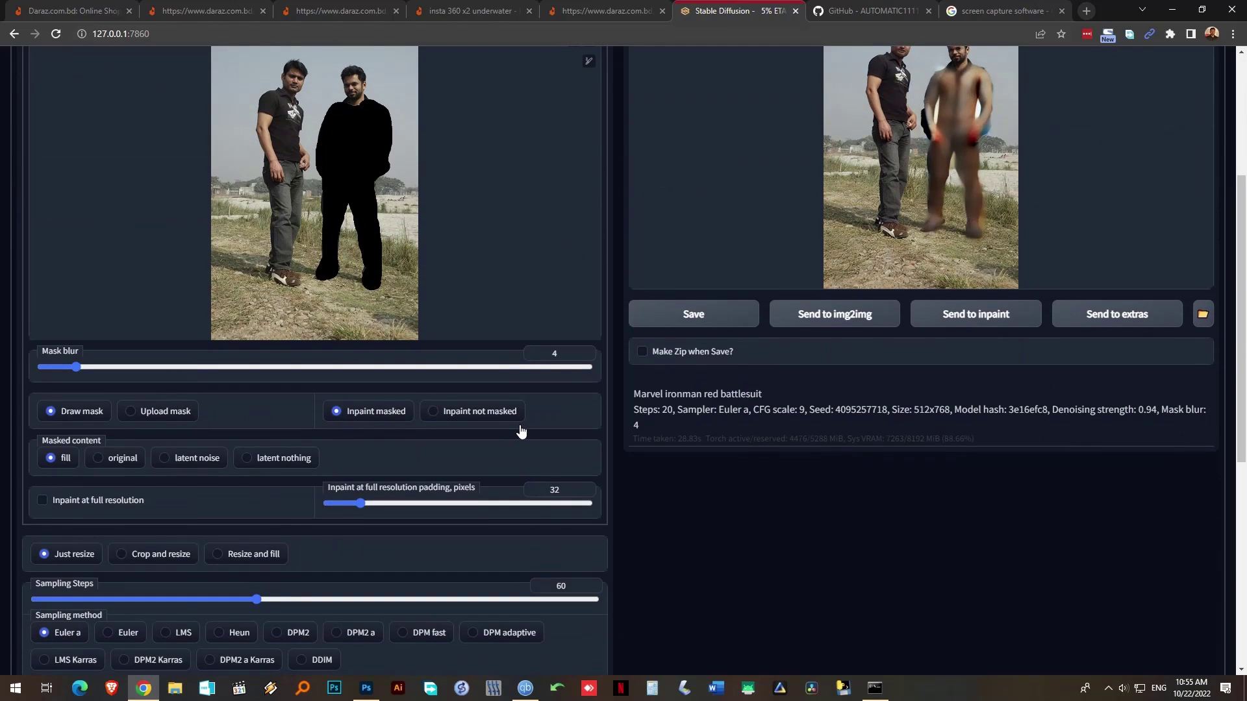
pyautogui.scroll(4, 754, 567)
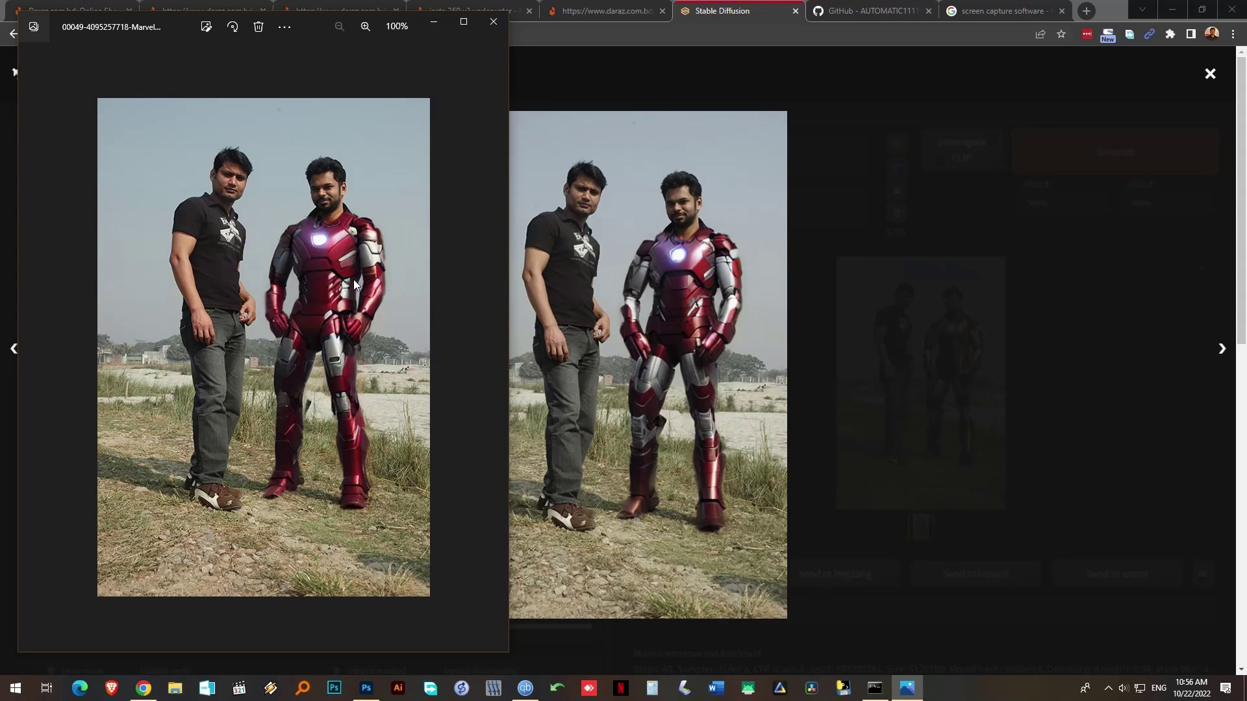
# Change 'battlesuit' to 'battle suit', use the DDIM sampler and regenerate the inpaint
pyautogui.click(434, 26)
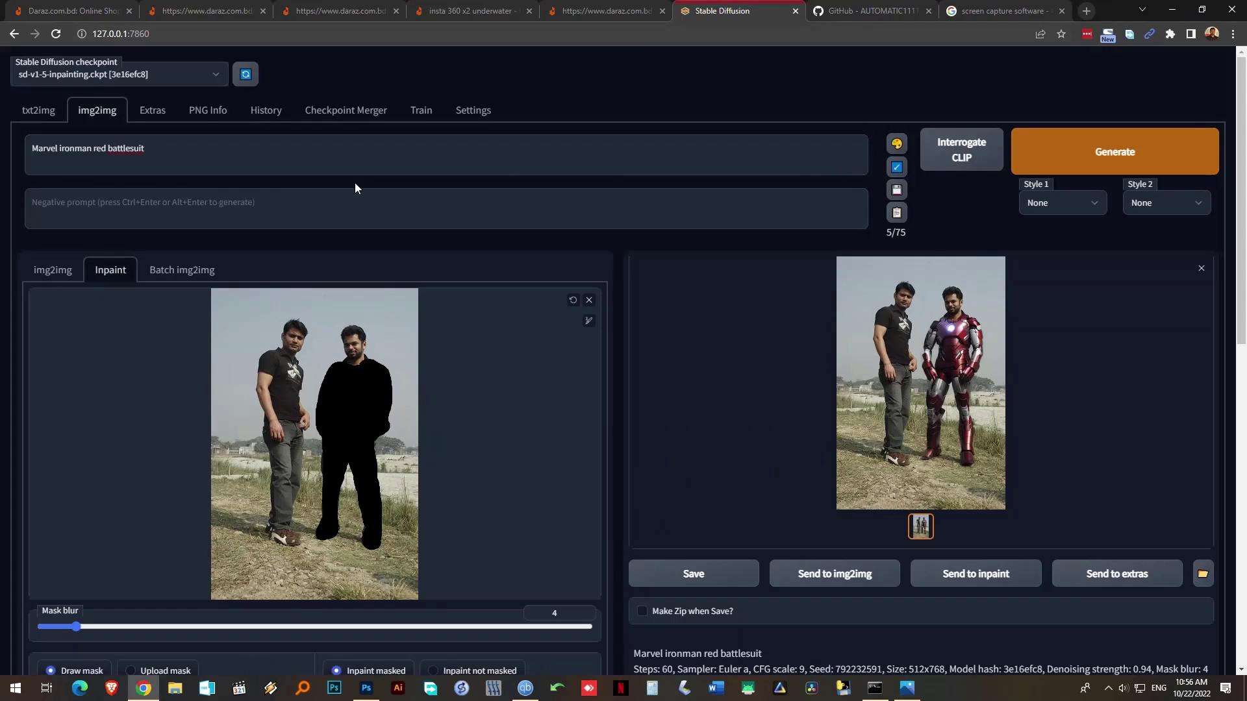
pyautogui.click(133, 150)
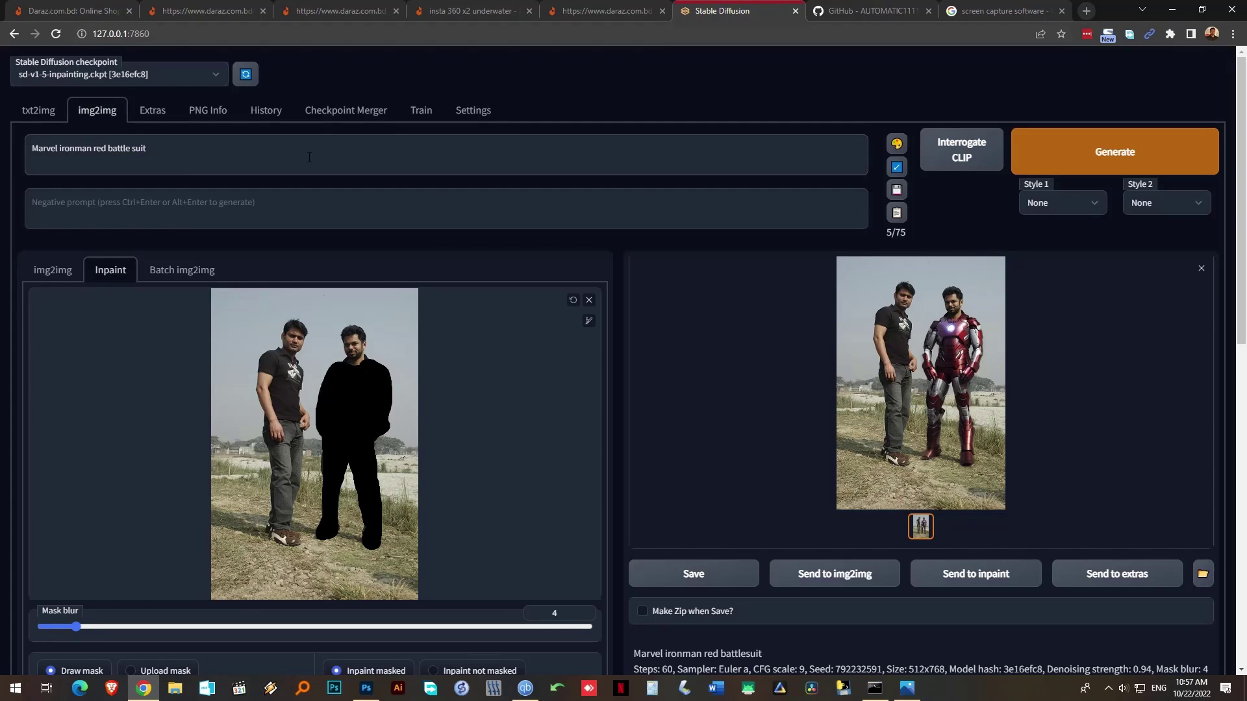
pyautogui.click(1076, 164)
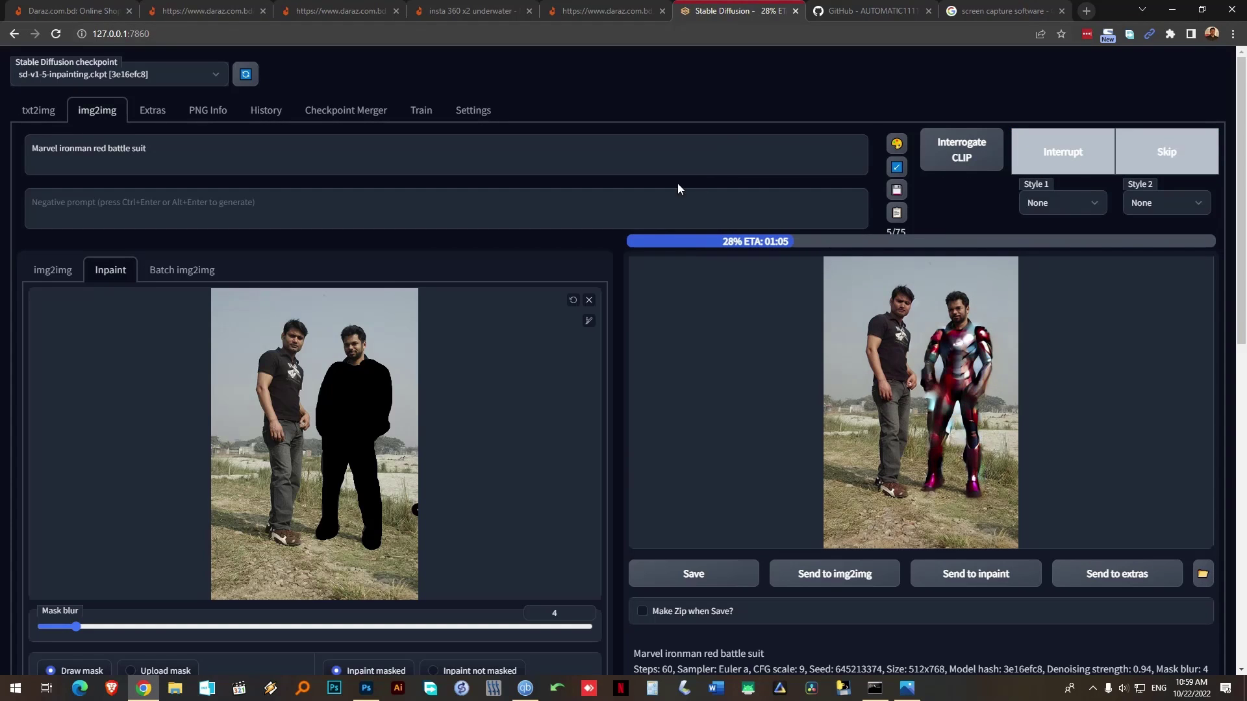
pyautogui.scroll(-8, 677, 184)
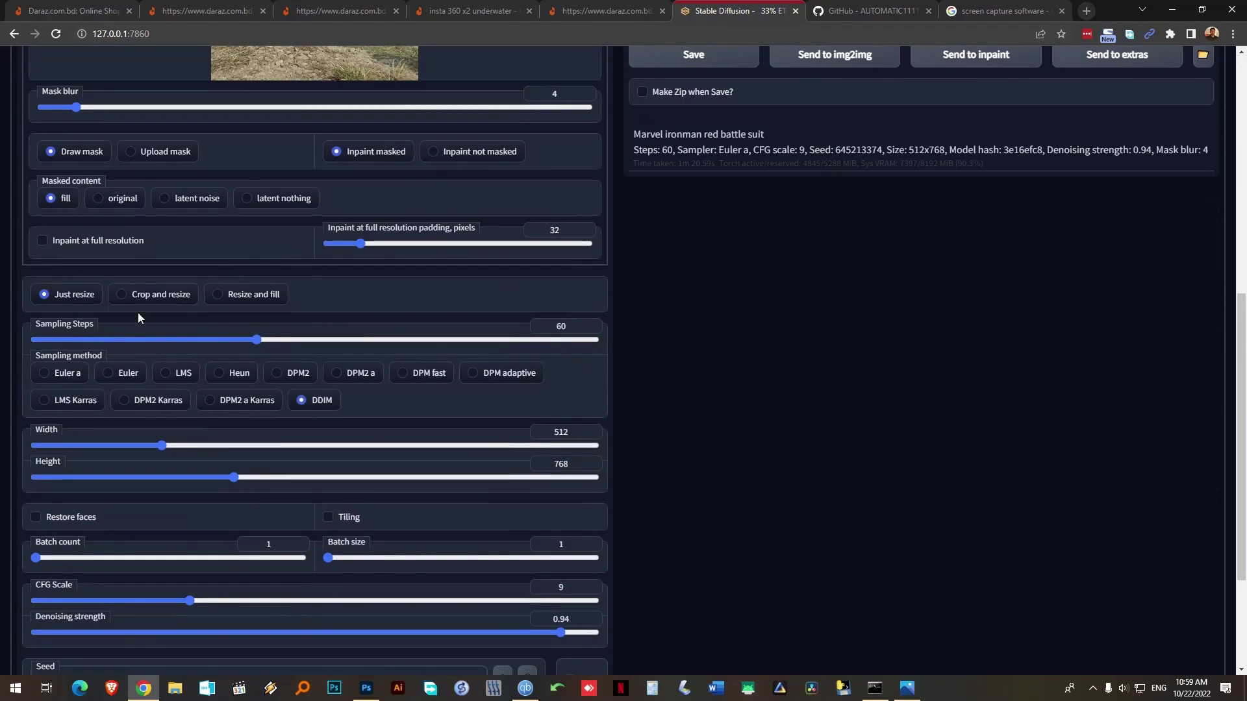
pyautogui.scroll(4, 768, 477)
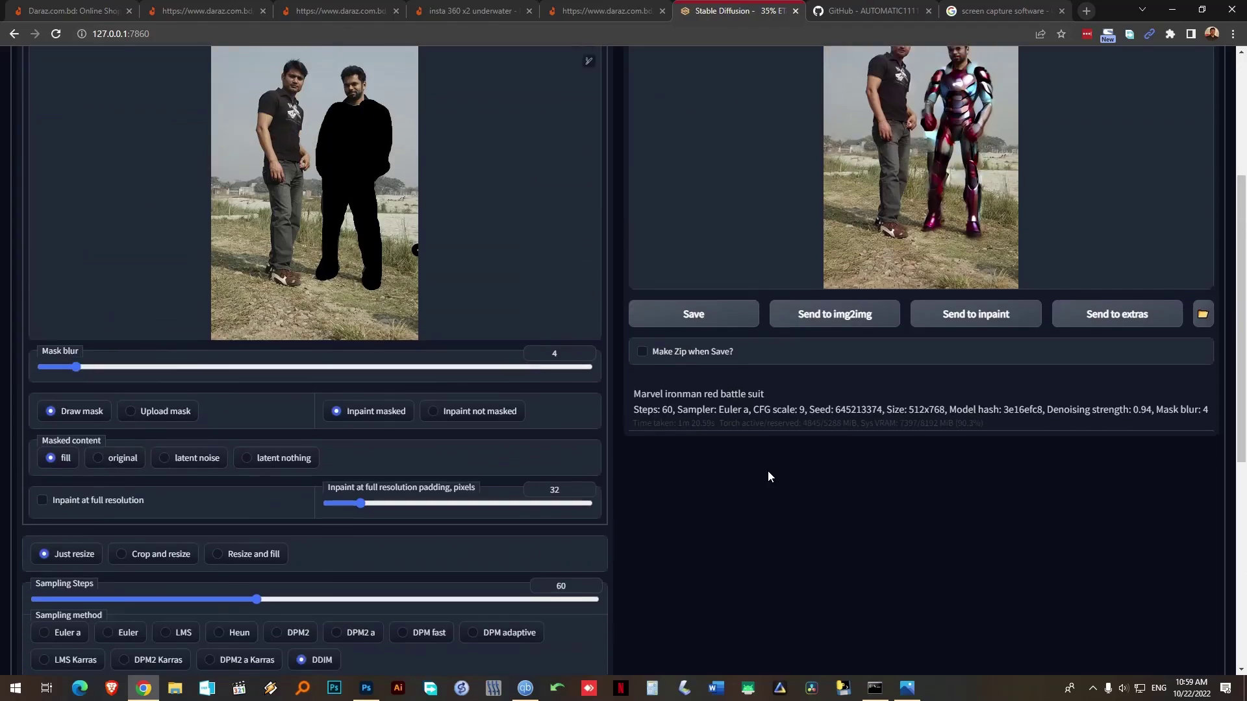
pyautogui.scroll(-3, 619, 486)
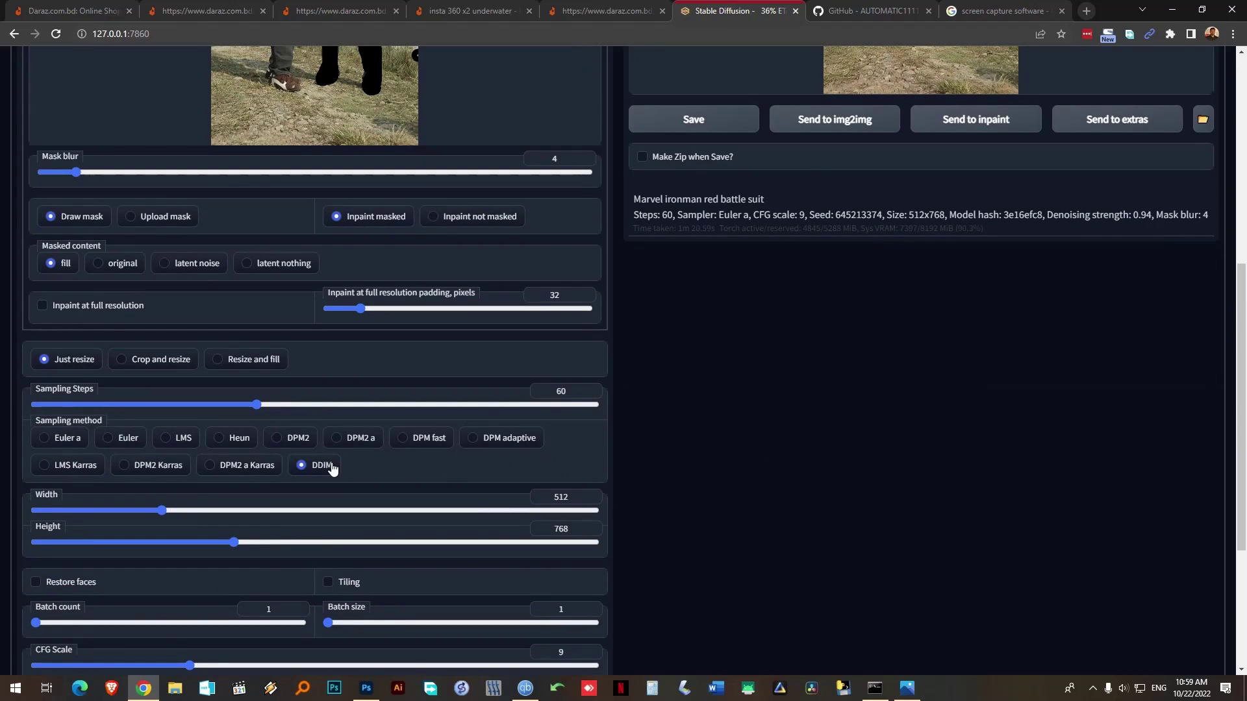
pyautogui.scroll(4, 757, 511)
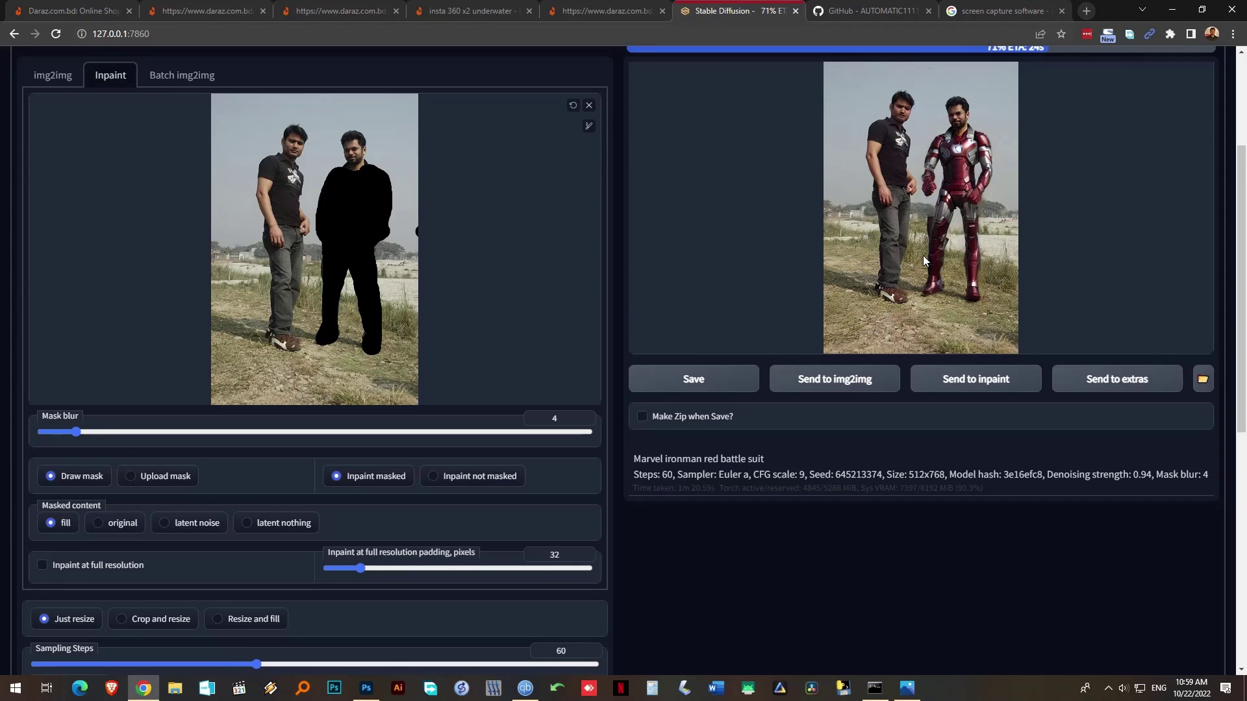
pyautogui.scroll(3, 922, 255)
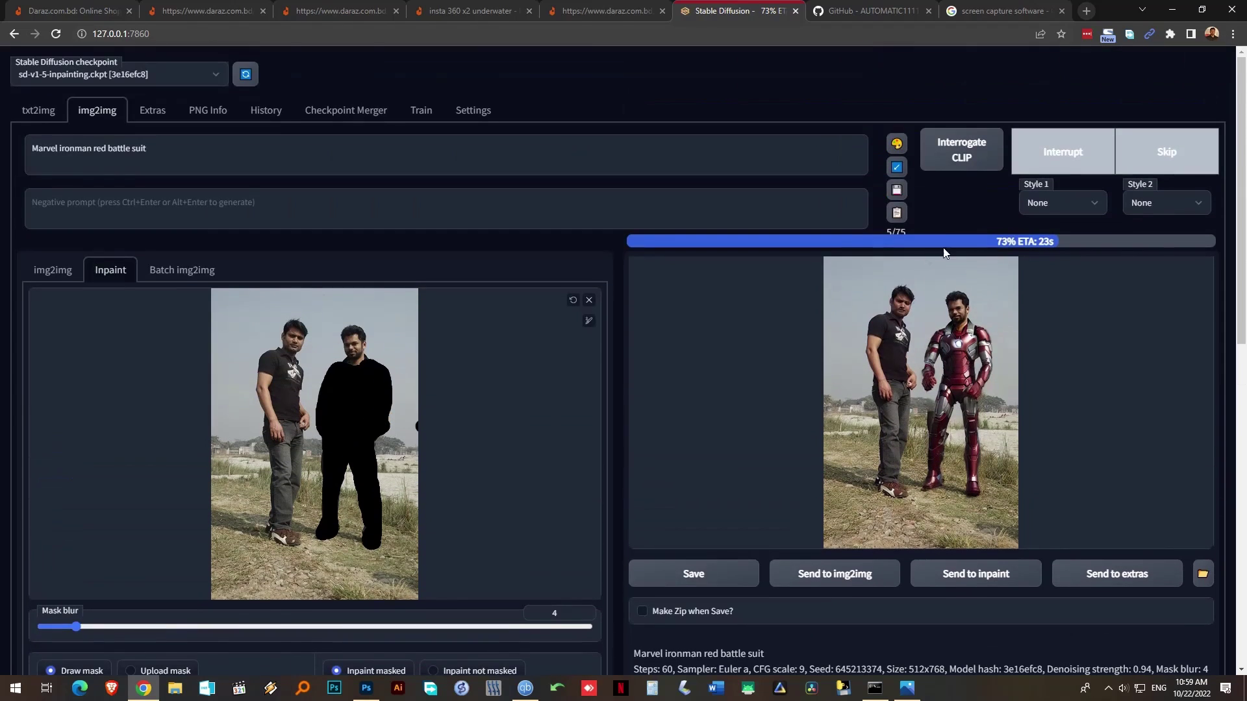
# Interrupt the running render and enable inpaint at full resolution with CFG scale 10 and mask blur 2
pyautogui.click(1089, 153)
pyautogui.scroll(-10, 574, 466)
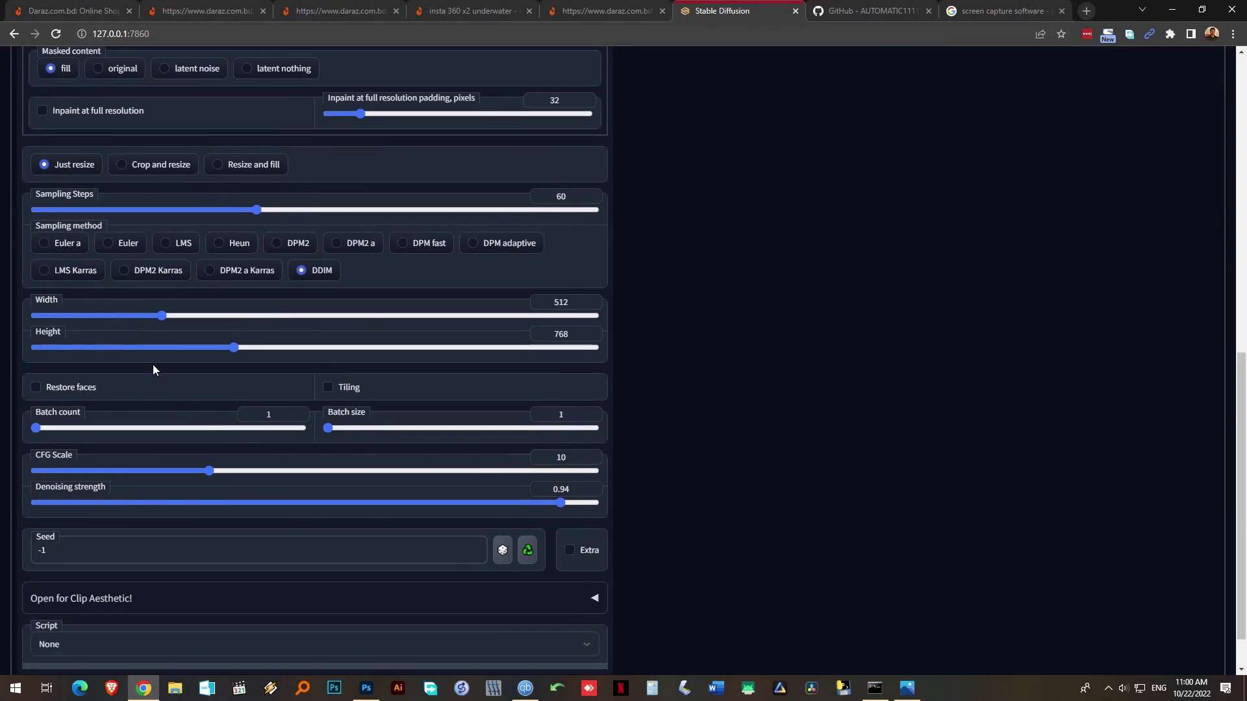
pyautogui.scroll(2, 149, 357)
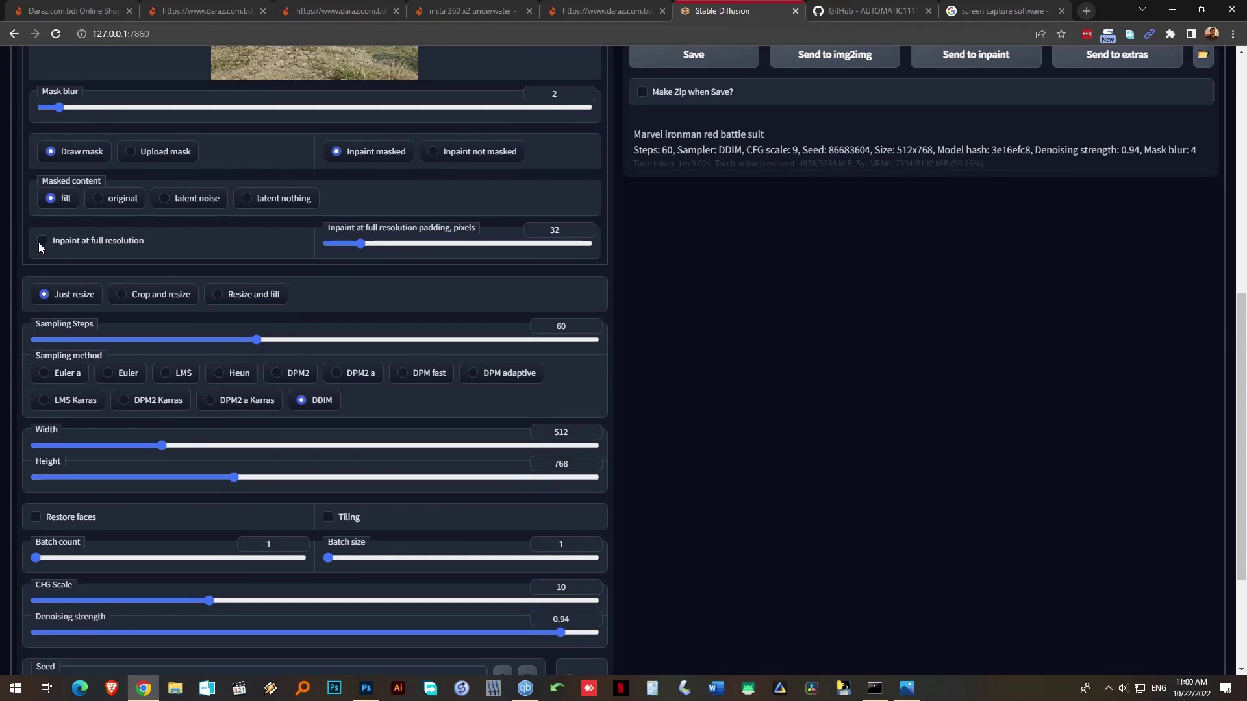
pyautogui.click(42, 241)
pyautogui.scroll(7, 115, 261)
# Regenerate the Iron Man inpaint and preview the finished result enlarged
pyautogui.click(1131, 91)
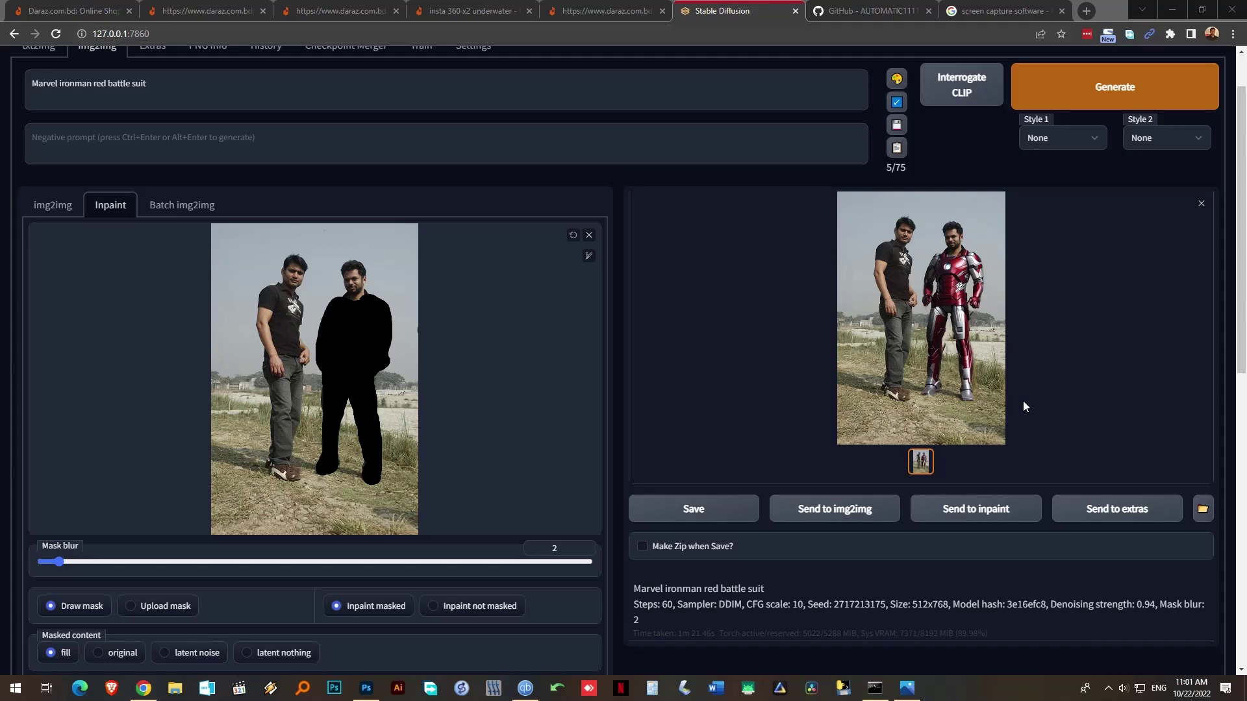
pyautogui.click(931, 333)
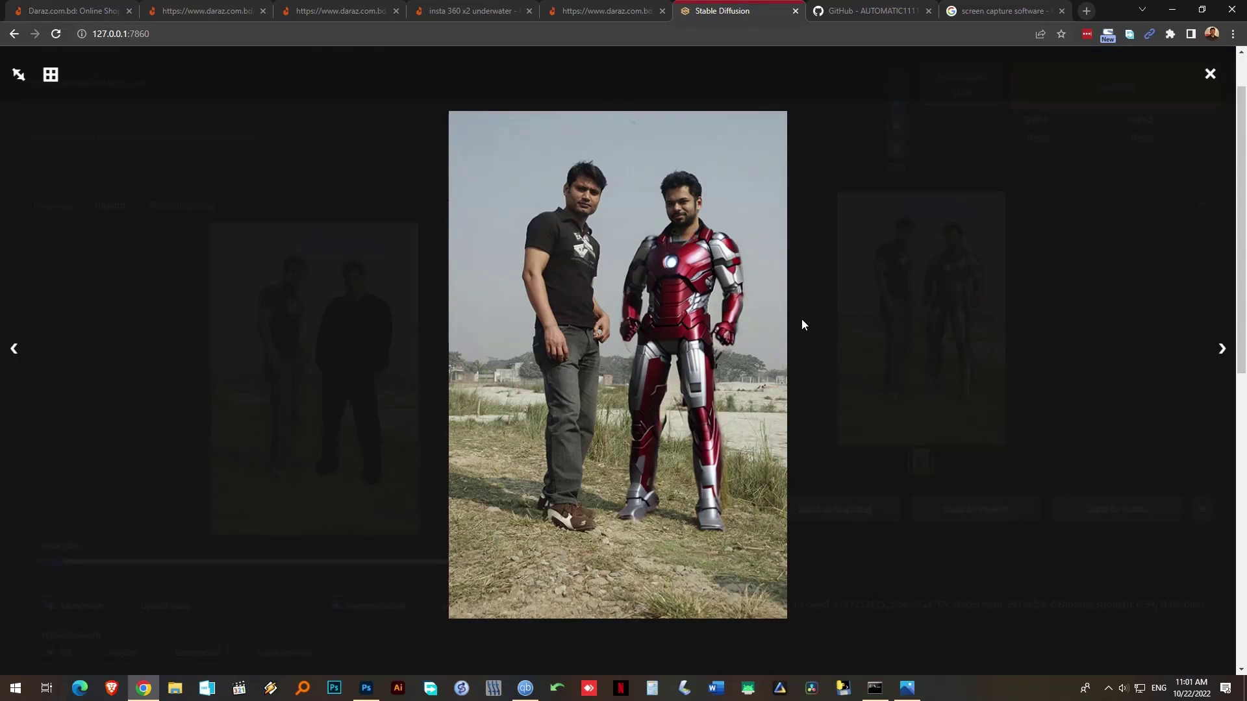
pyautogui.click(396, 181)
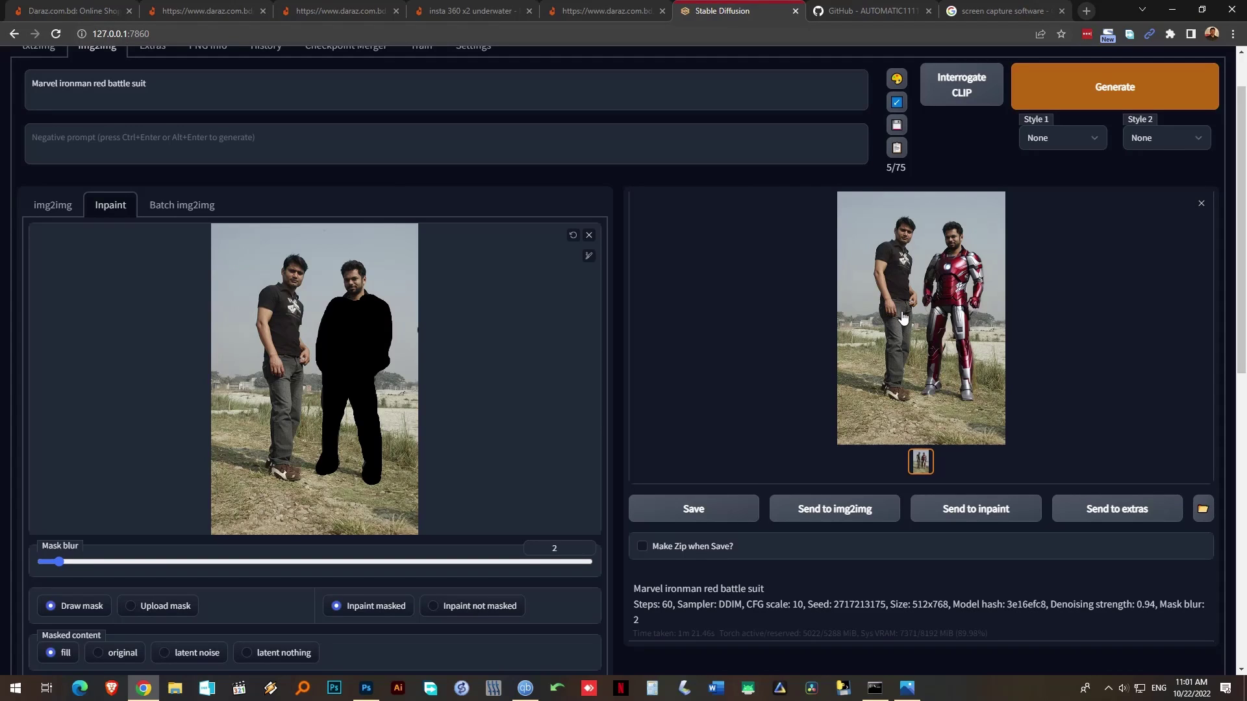
# Send the result to Extras and upscale it 4× with BSRGAN 4x as both upscalers
pyautogui.click(1110, 509)
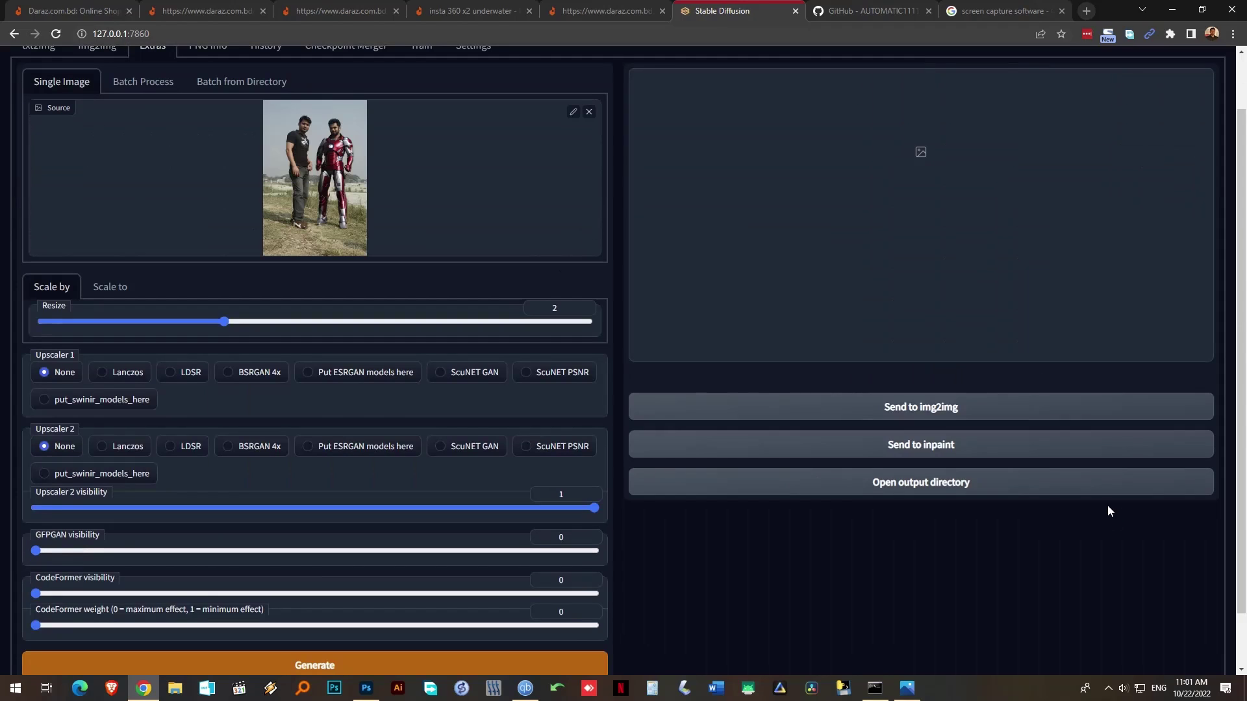
pyautogui.click(232, 376)
pyautogui.click(231, 446)
pyautogui.moveTo(228, 322); pyautogui.dragTo(599, 318)
pyautogui.scroll(-2, 465, 399)
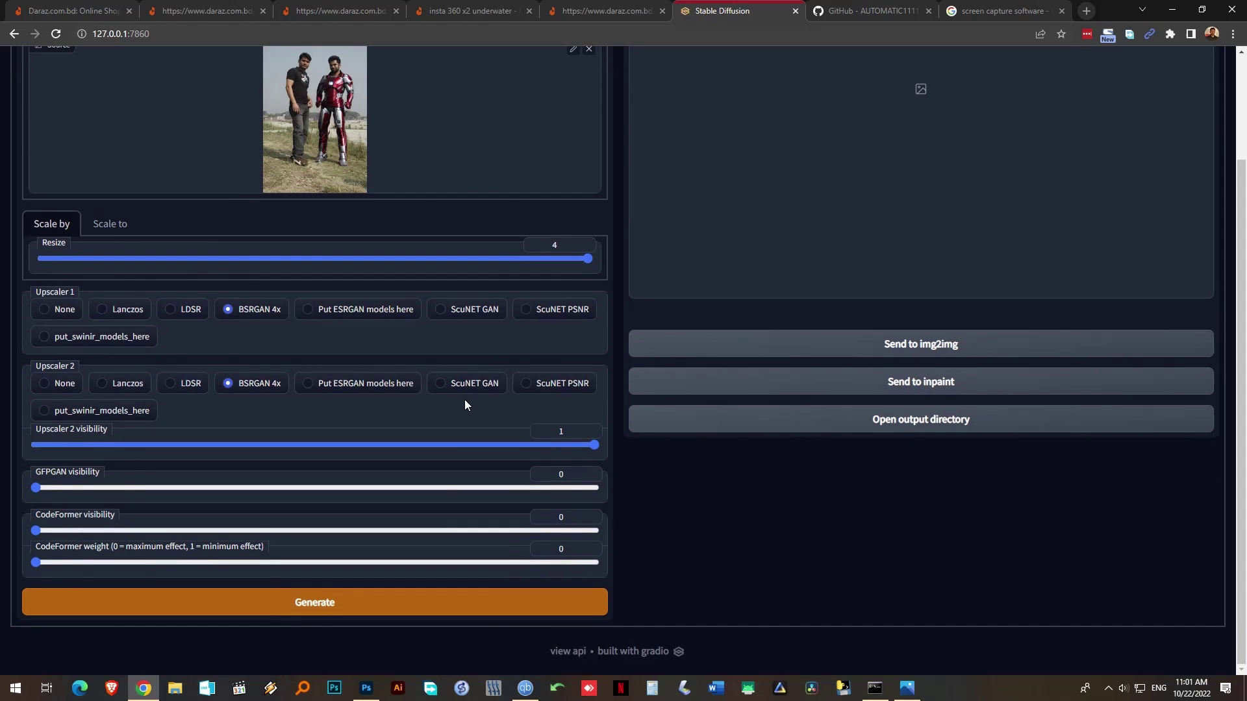
pyautogui.click(417, 609)
pyautogui.scroll(2, 845, 292)
# Preview the 4× upscale, download it to the Desktop, and bring up Photoshop
pyautogui.click(846, 293)
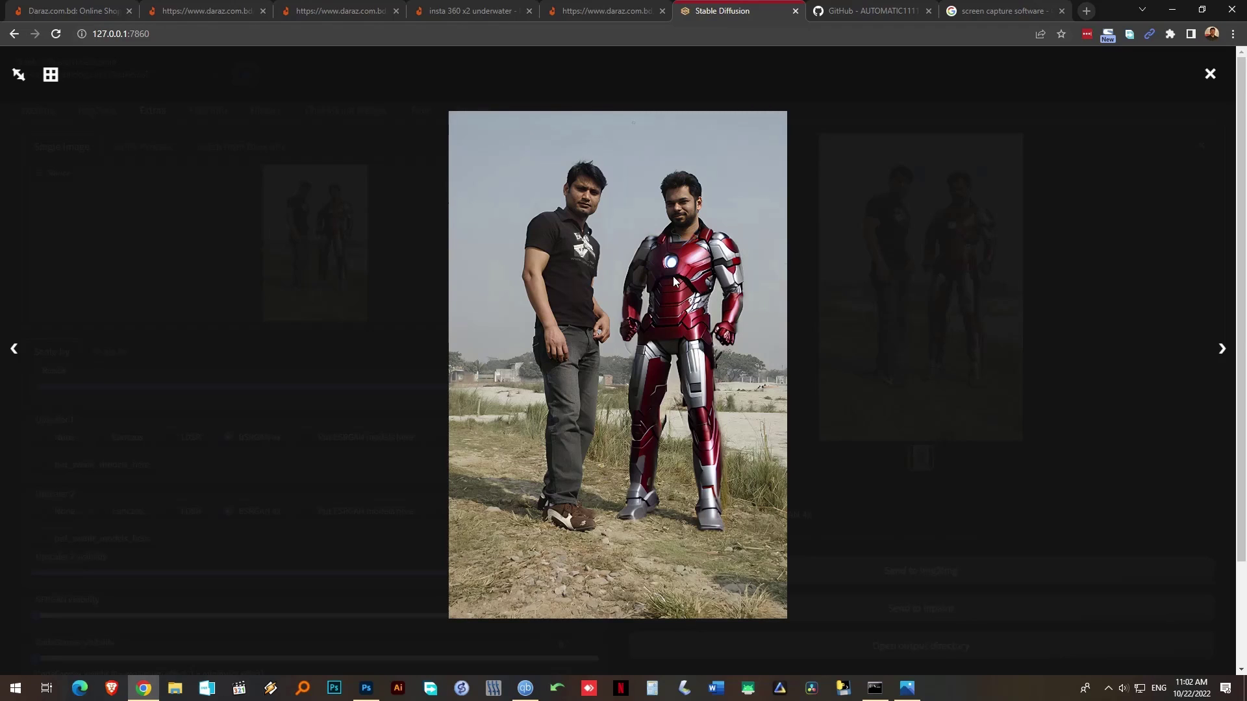
pyautogui.click(630, 311)
pyautogui.click(894, 322)
pyautogui.rightClick(667, 285)
pyautogui.click(707, 313)
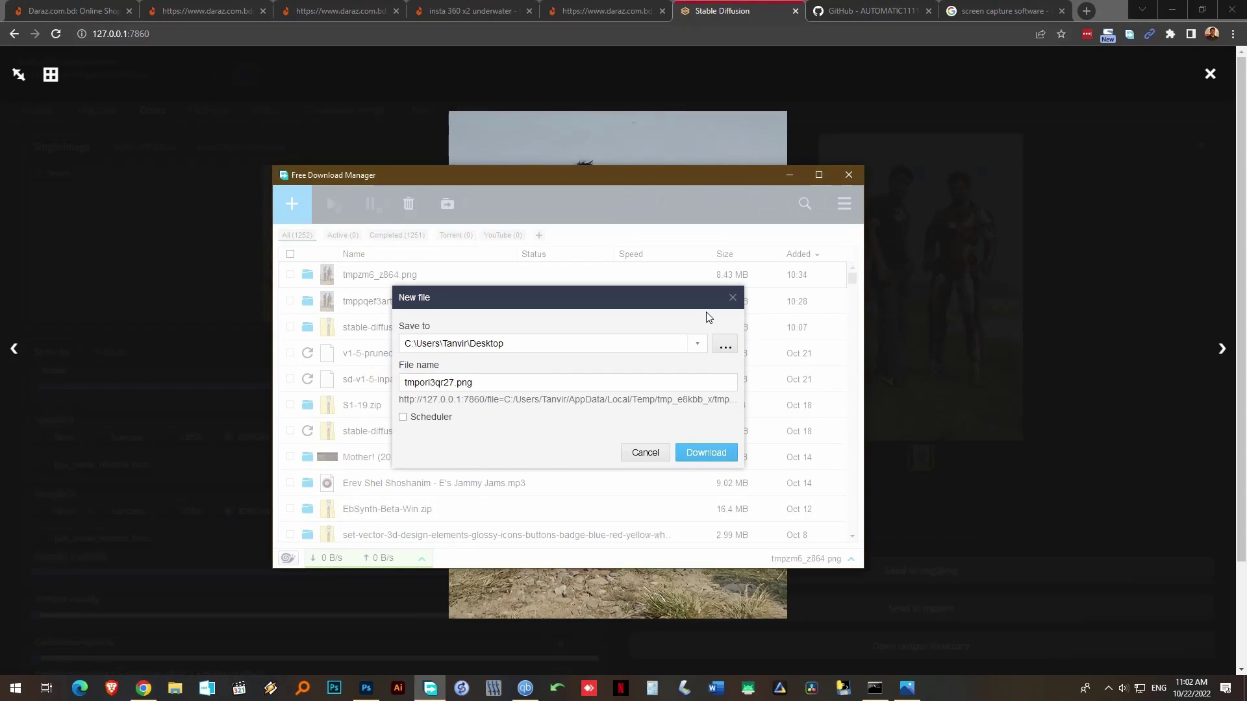
pyautogui.click(789, 175)
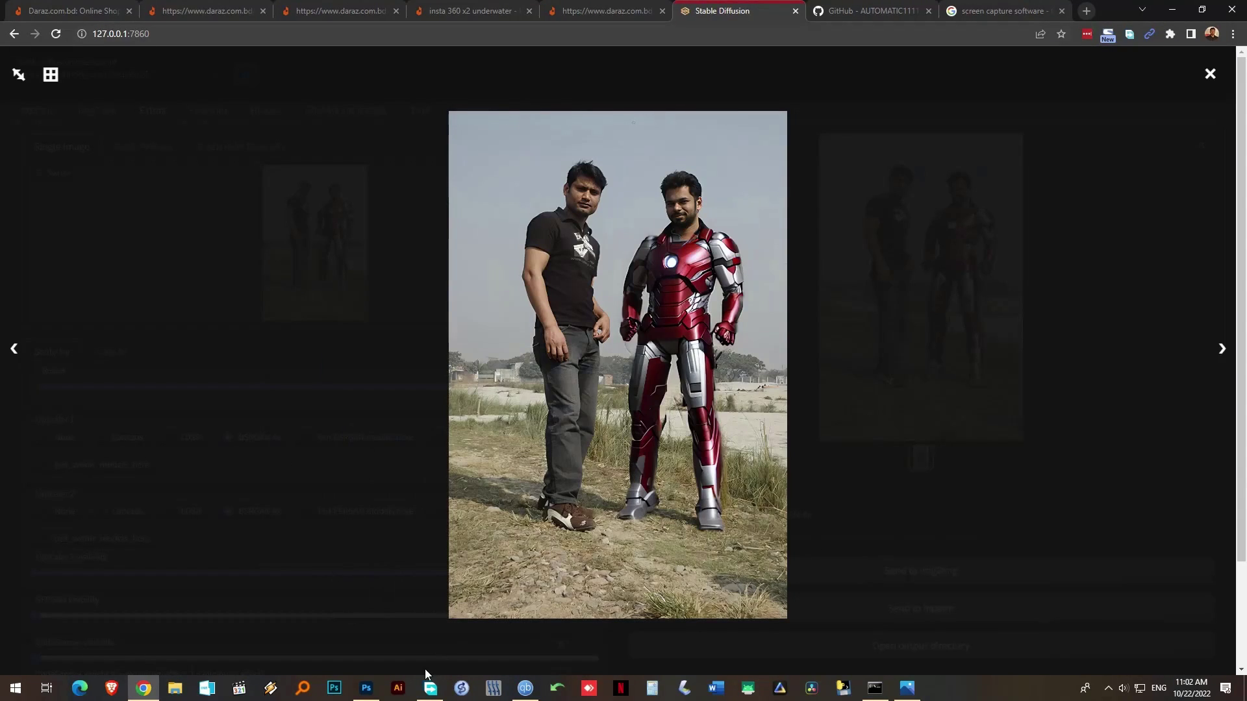
pyautogui.click(366, 688)
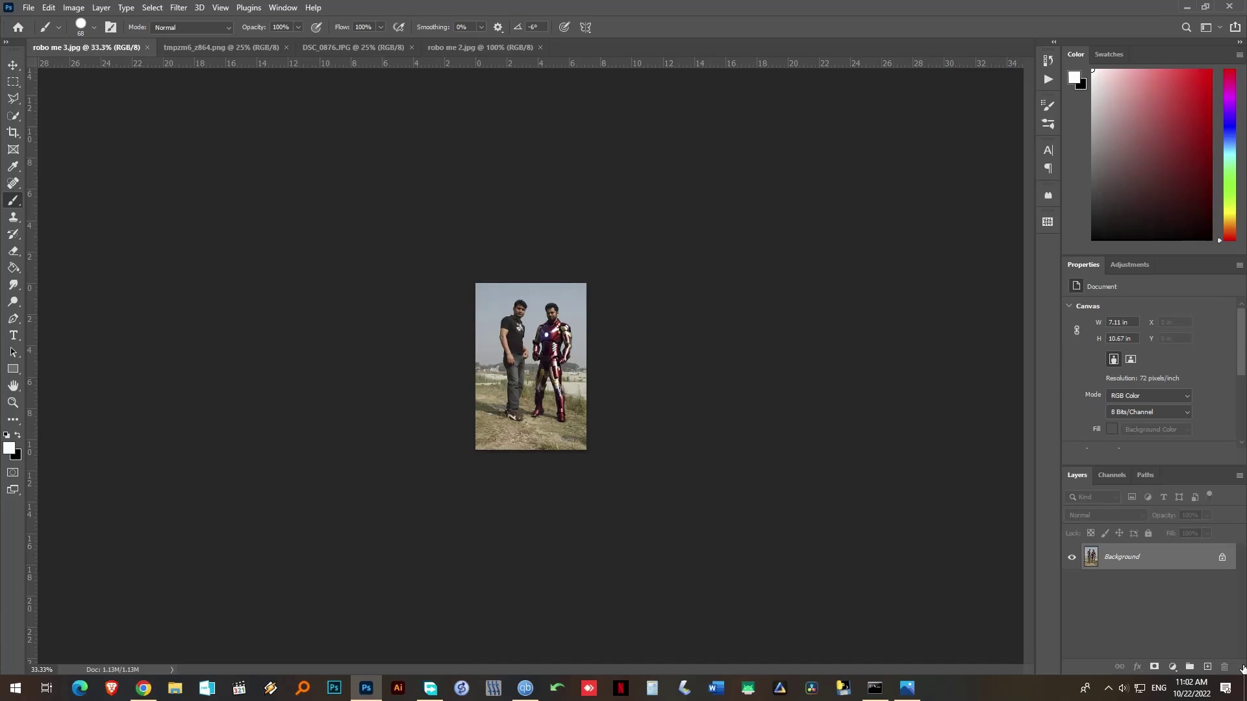
# Resize the image to 340 × 512 px by setting its height to 512
pyautogui.click(74, 7)
pyautogui.click(98, 106)
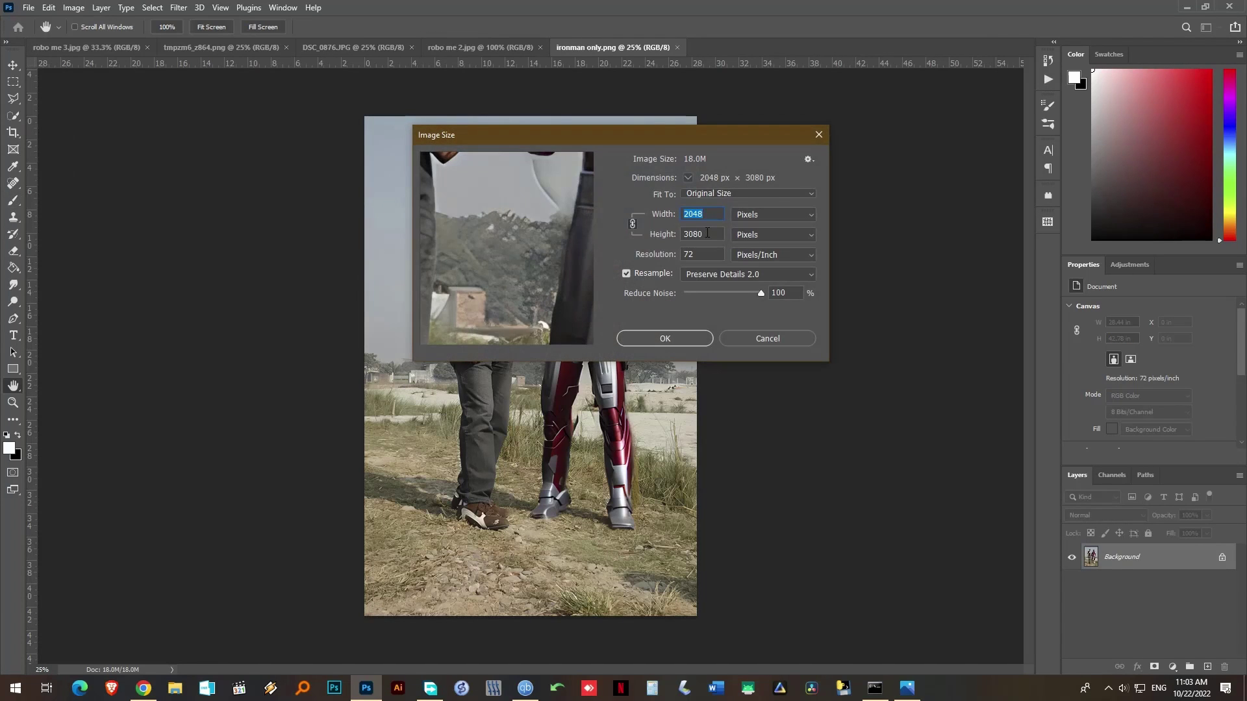
pyautogui.click(707, 234)
pyautogui.click(671, 234)
pyautogui.write('512')
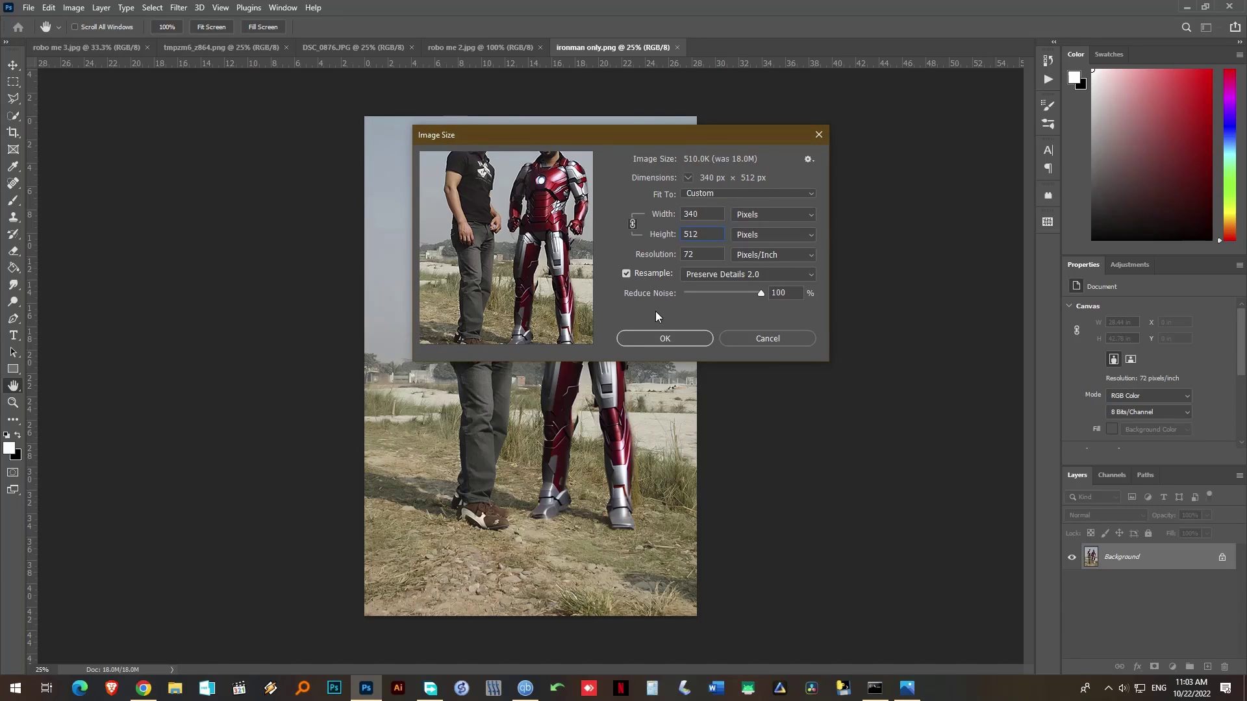
pyautogui.click(665, 338)
# Zoom in to inspect the resized image and save it as a new file
pyautogui.press('b')
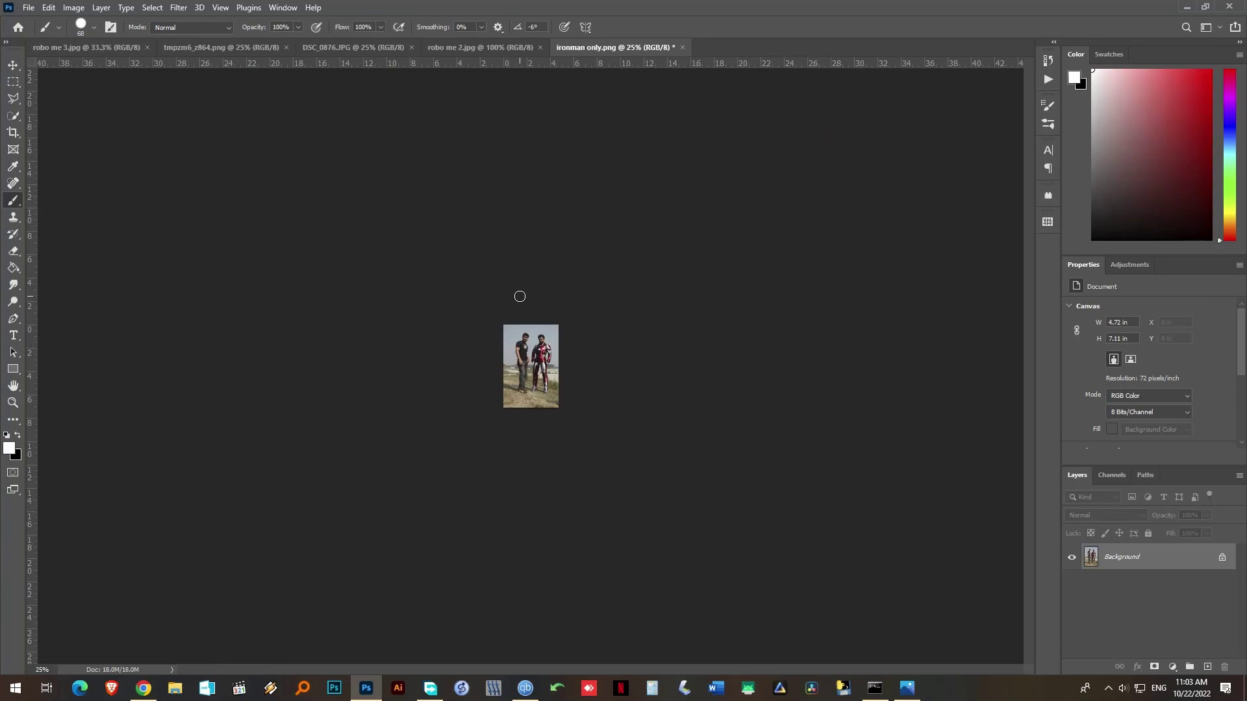
pyautogui.hotkey('ctrl', '+')
pyautogui.hotkey('ctrl', '+')
pyautogui.hotkey('ctrl', '+')
pyautogui.hotkey('ctrl', '+')
pyautogui.hotkey('ctrl', '+')
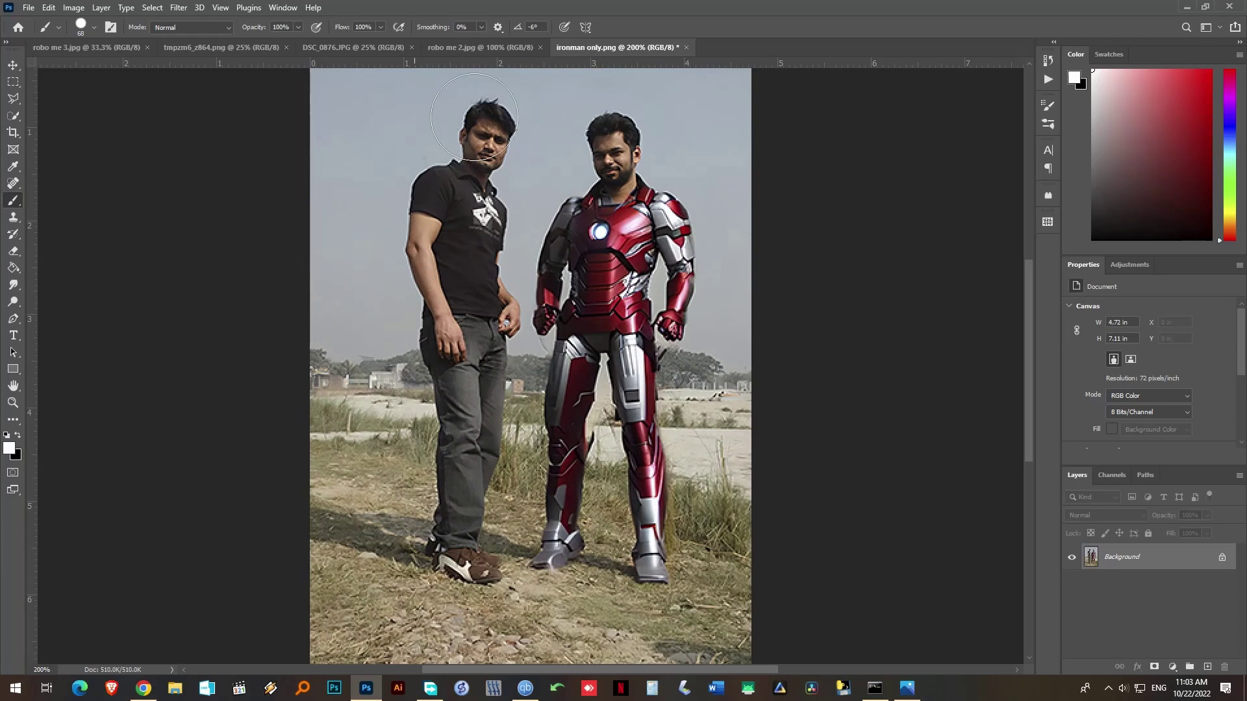
pyautogui.click(29, 7)
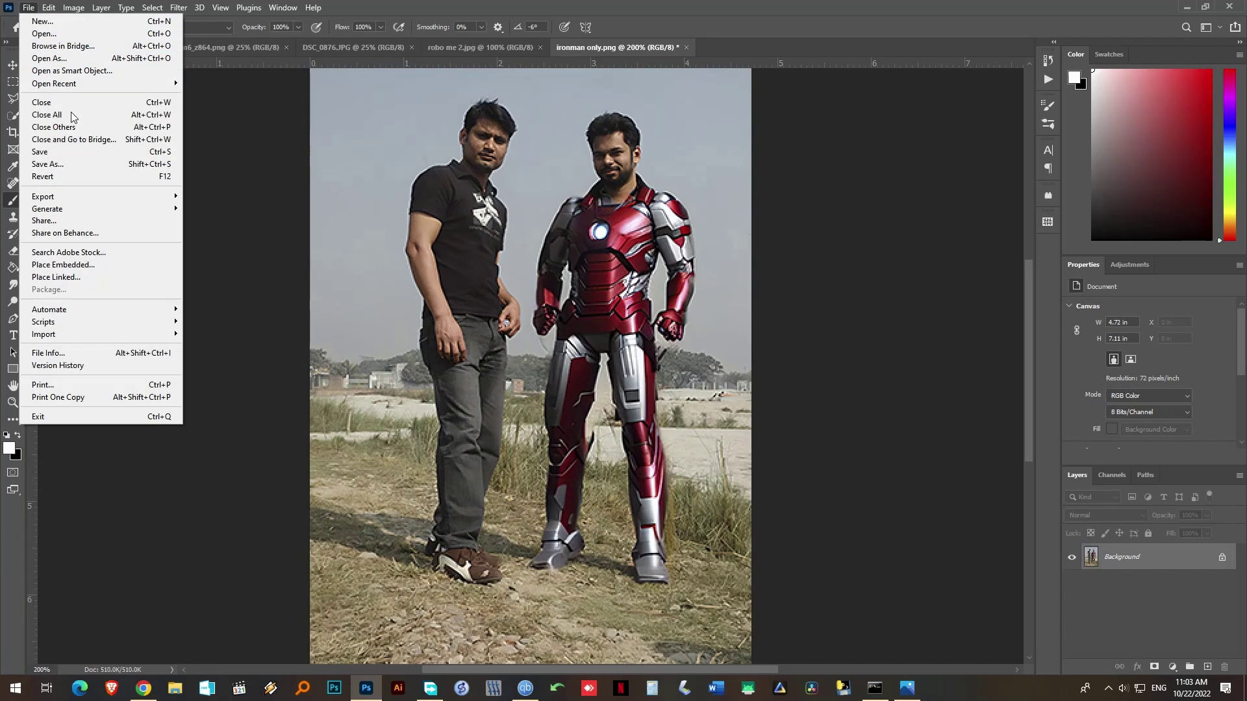
pyautogui.click(74, 164)
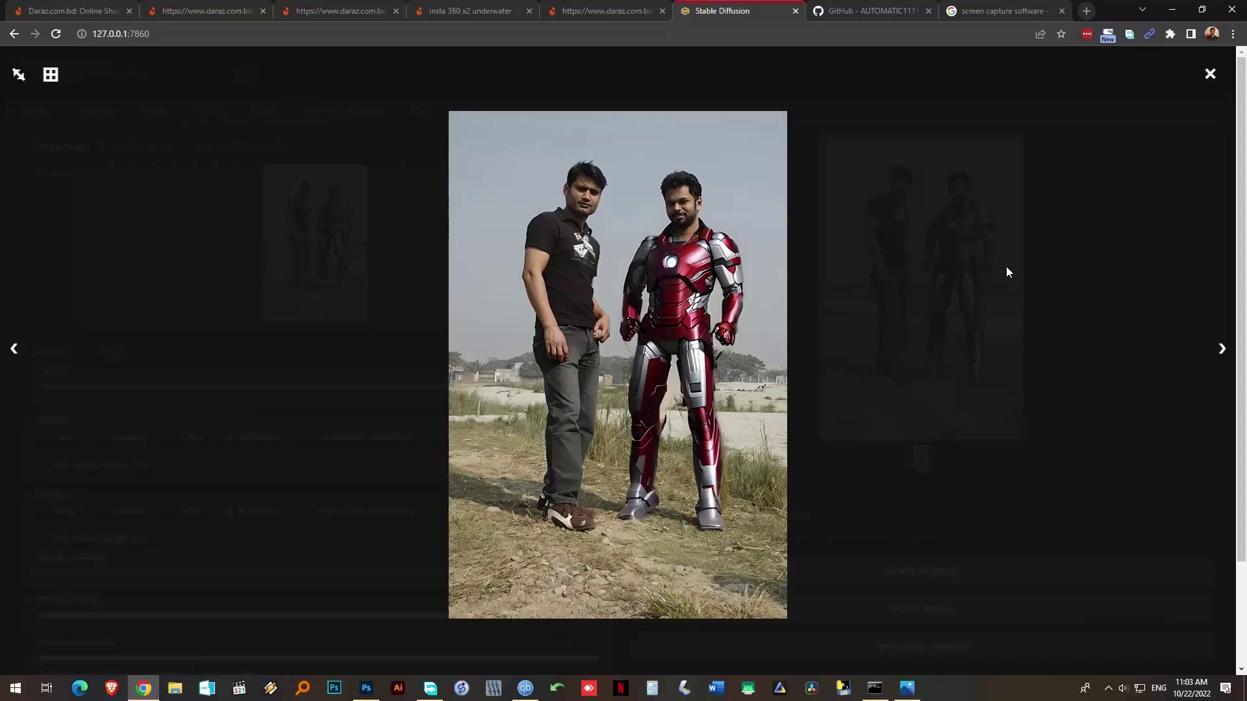
# Load the Iron Man result into img2img Inpaint and mask the left man's body
pyautogui.click(1007, 266)
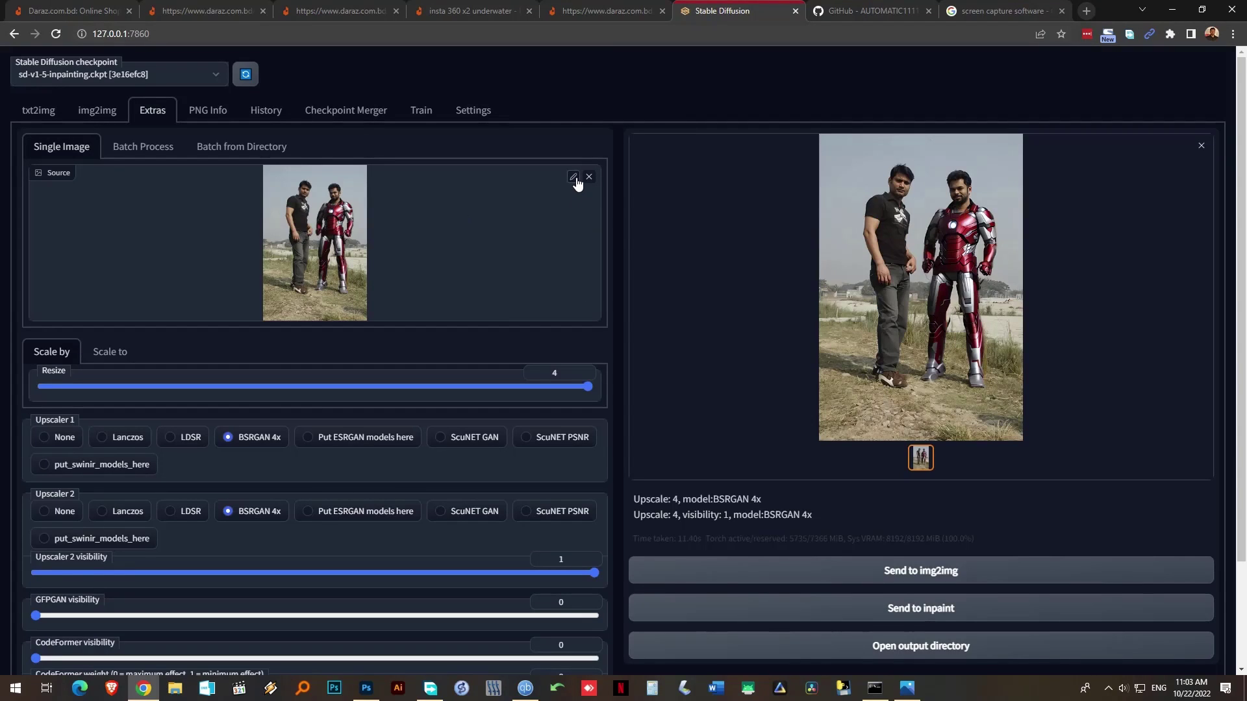
pyautogui.click(98, 111)
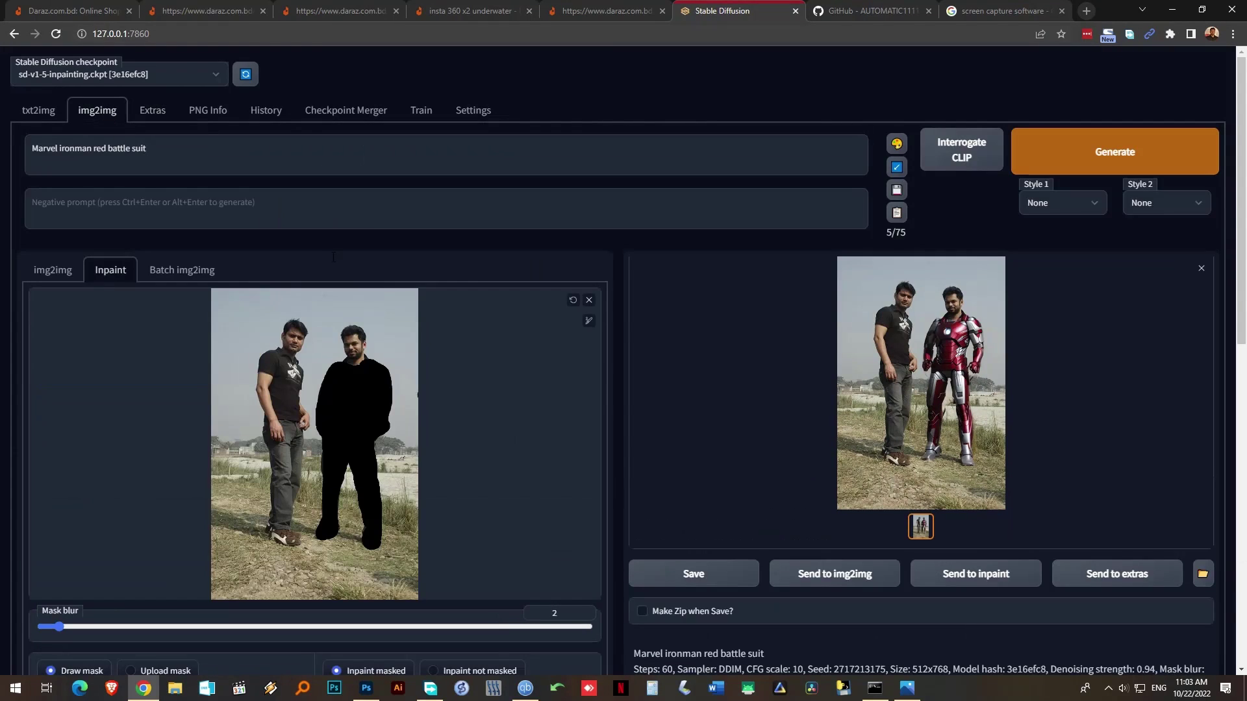
pyautogui.click(589, 300)
pyautogui.scroll(-2, 455, 293)
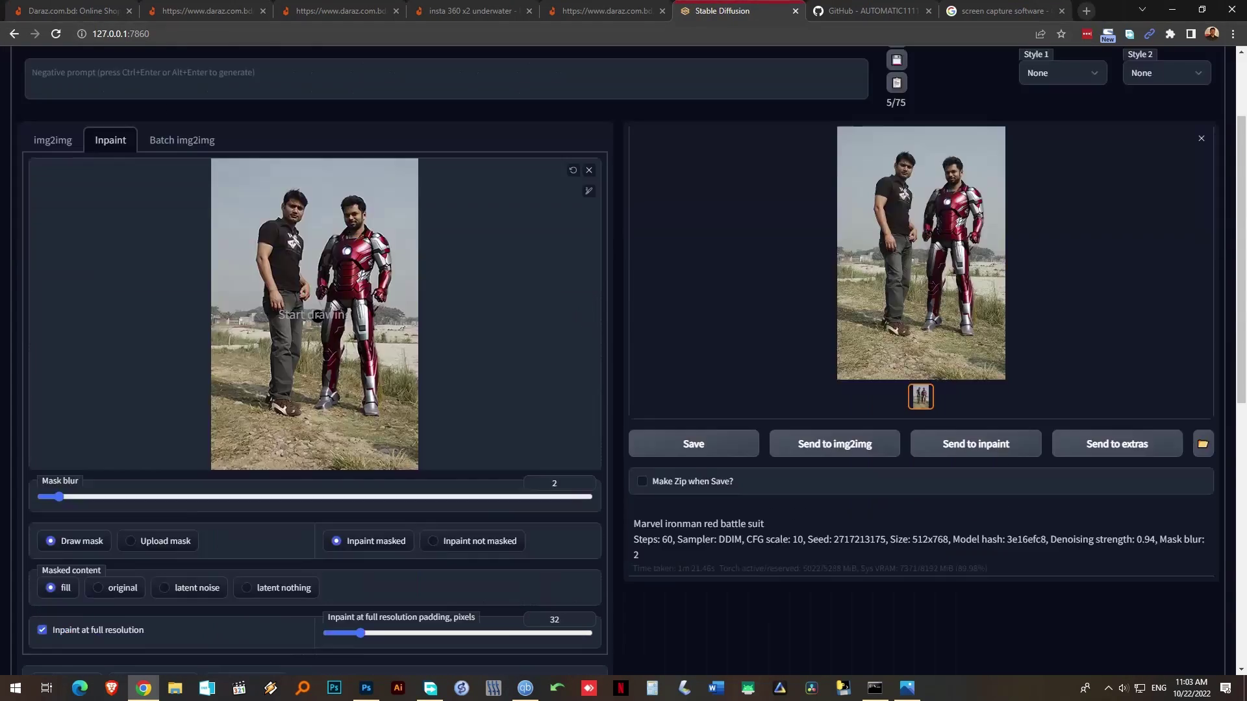
pyautogui.moveTo(274, 220)
pyautogui.mouseDown()
pyautogui.moveTo(291, 408)
pyautogui.moveTo(274, 400)
pyautogui.moveTo(275, 223)
pyautogui.moveTo(265, 233)
pyautogui.moveTo(291, 266)
pyautogui.moveTo(288, 364)
pyautogui.moveTo(273, 240)
pyautogui.moveTo(305, 280)
pyautogui.mouseUp()
pyautogui.scroll(2, 357, 268)
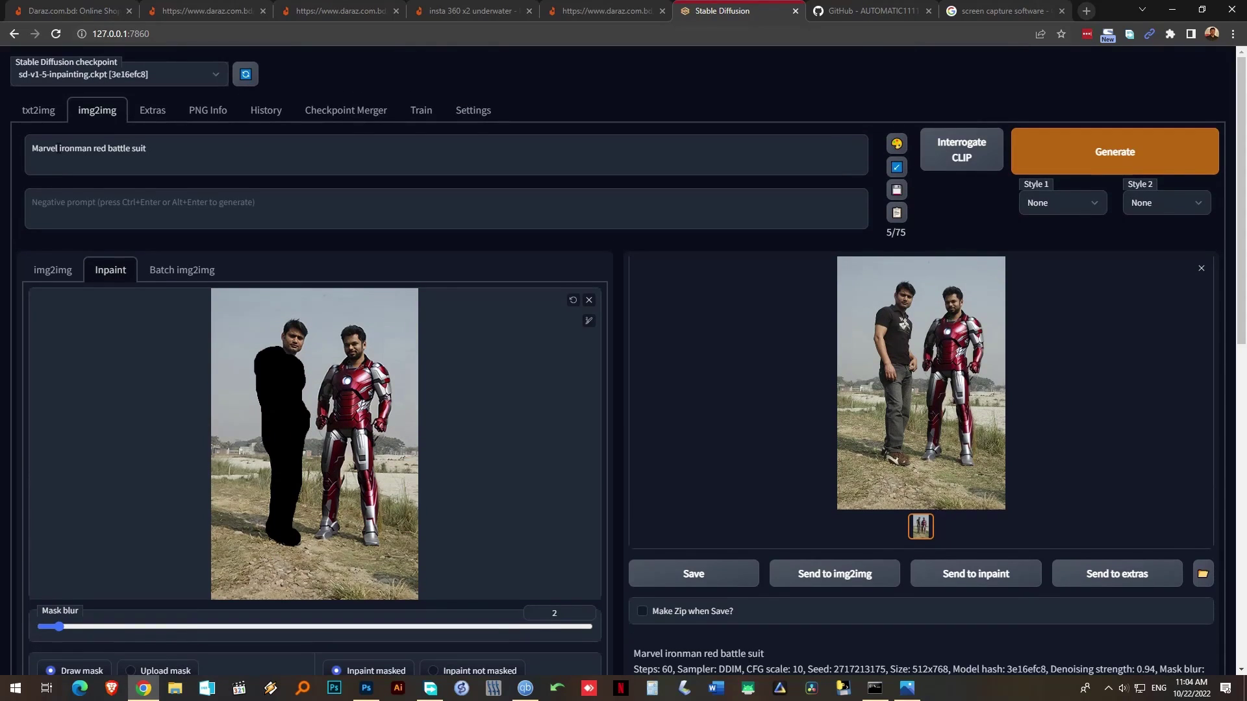
# Edit the prompt to read 'Marvel captain america suit', replacing ironman and red battle suit
pyautogui.moveTo(58, 148); pyautogui.dragTo(93, 149)
pyautogui.press('BackSpace')
pyautogui.write('captain america')
pyautogui.moveTo(124, 148); pyautogui.dragTo(219, 155)
pyautogui.write('sui')
pyautogui.scroll(-7, 532, 375)
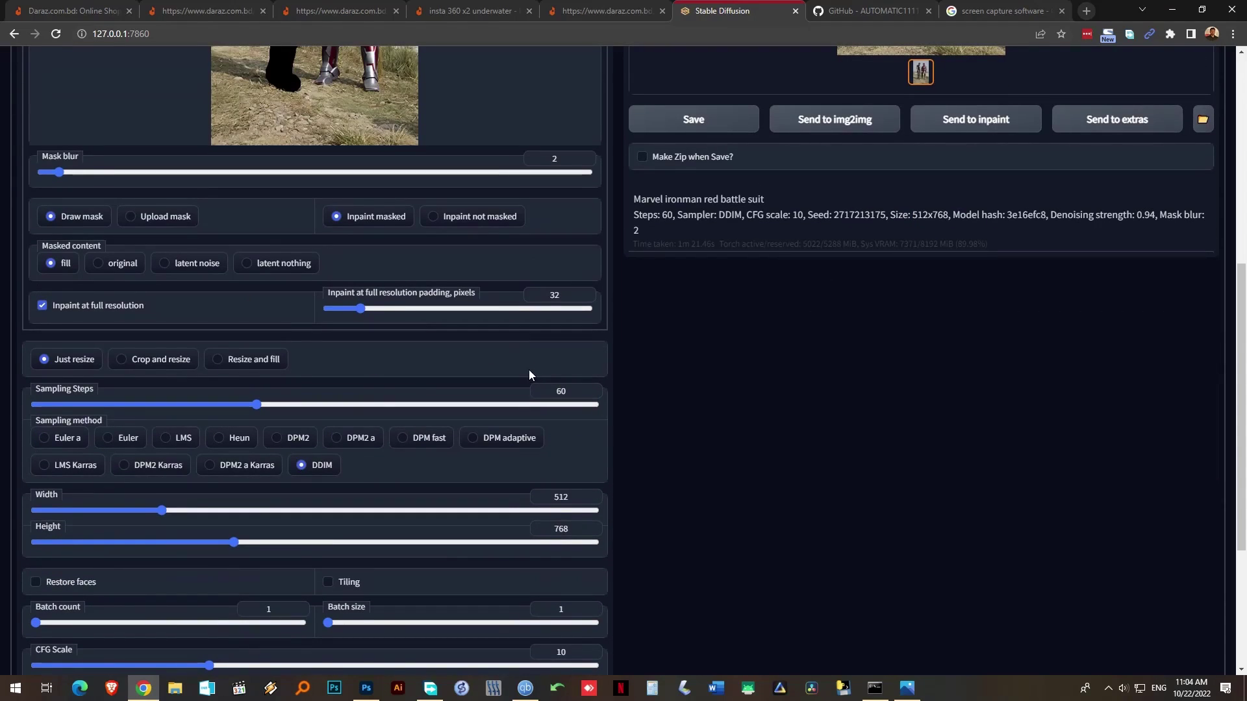
pyautogui.scroll(-2, 526, 375)
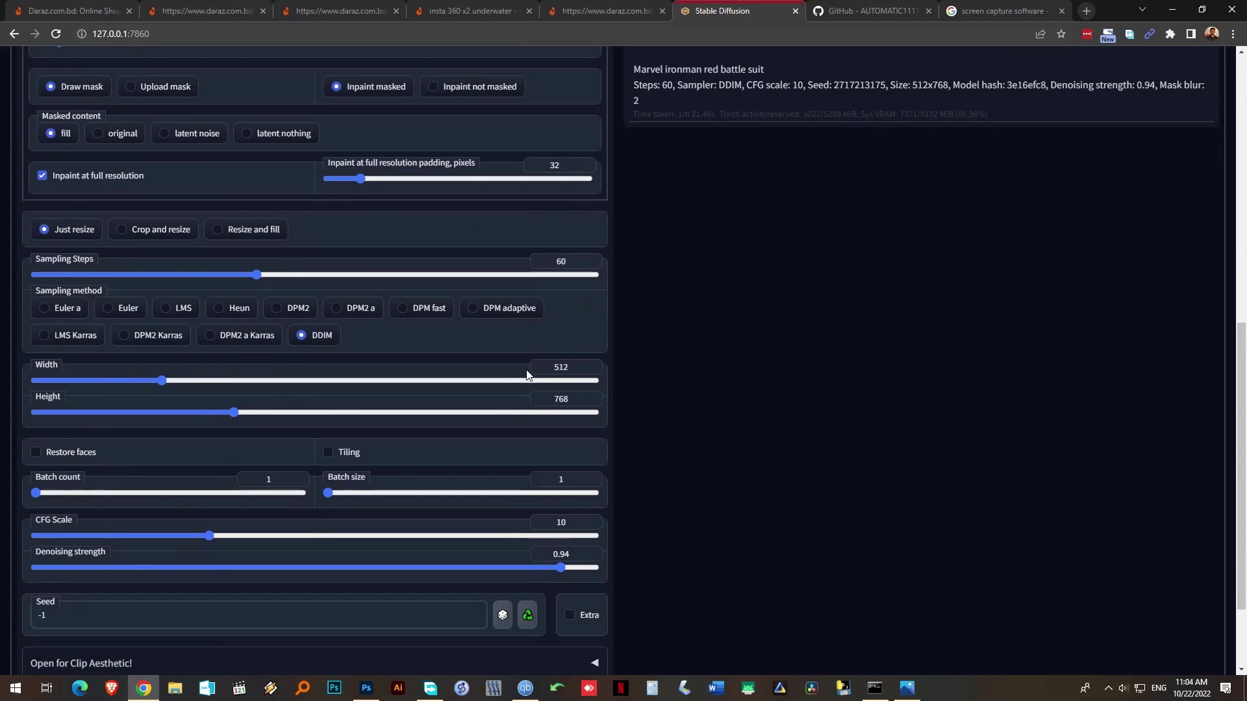
pyautogui.scroll(-2, 584, 390)
pyautogui.scroll(11, 641, 412)
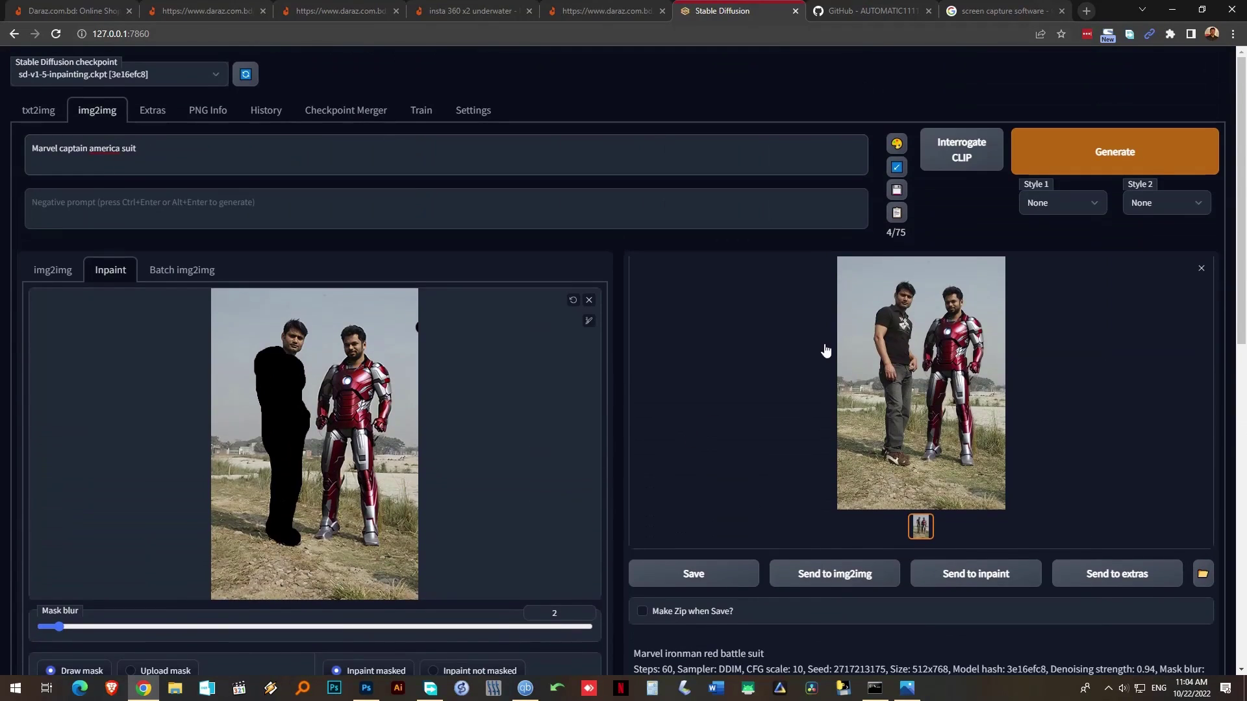
# Generate the Captain America inpaint, then upscale it 4× in Extras with BSRGAN and GFPGAN
pyautogui.click(1104, 154)
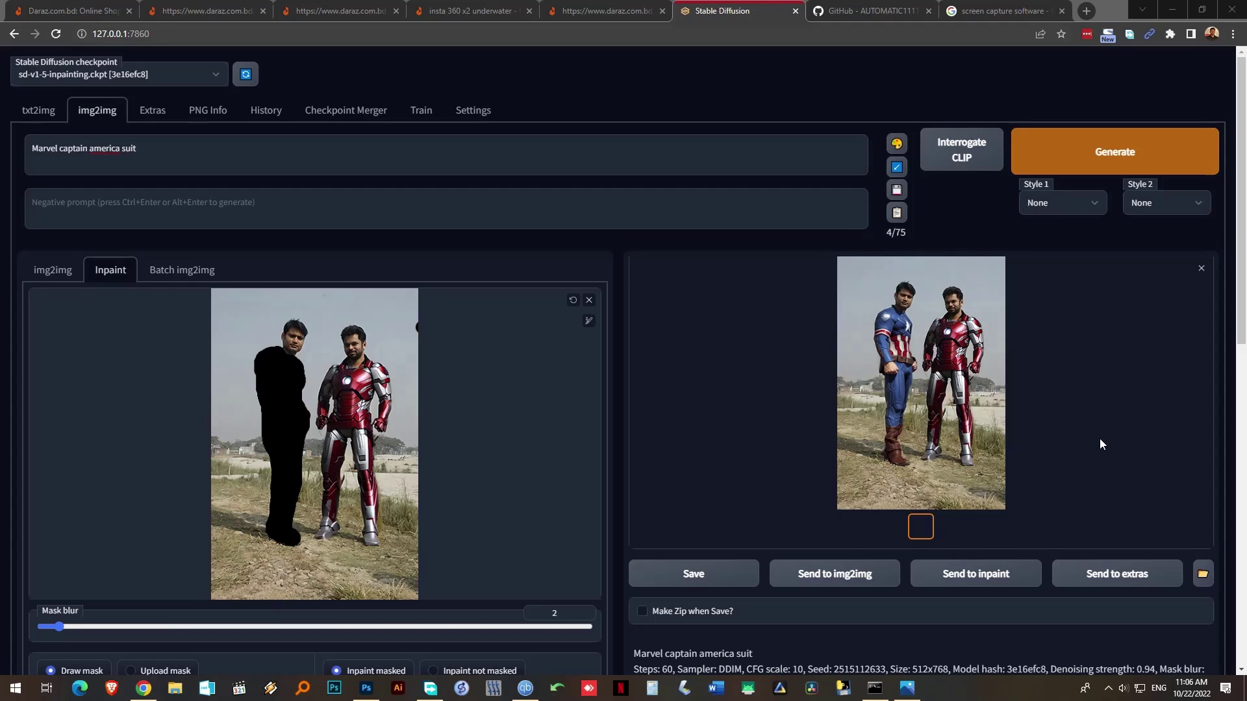
pyautogui.click(1131, 580)
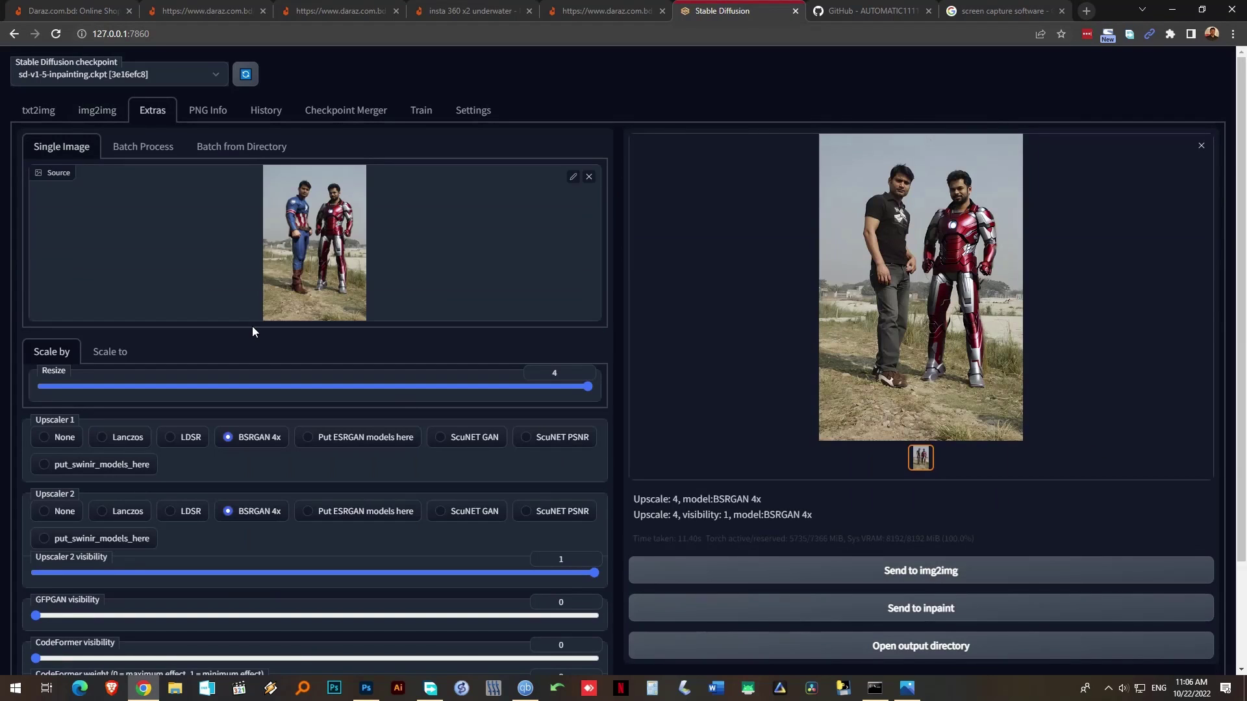
pyautogui.scroll(-2, 565, 448)
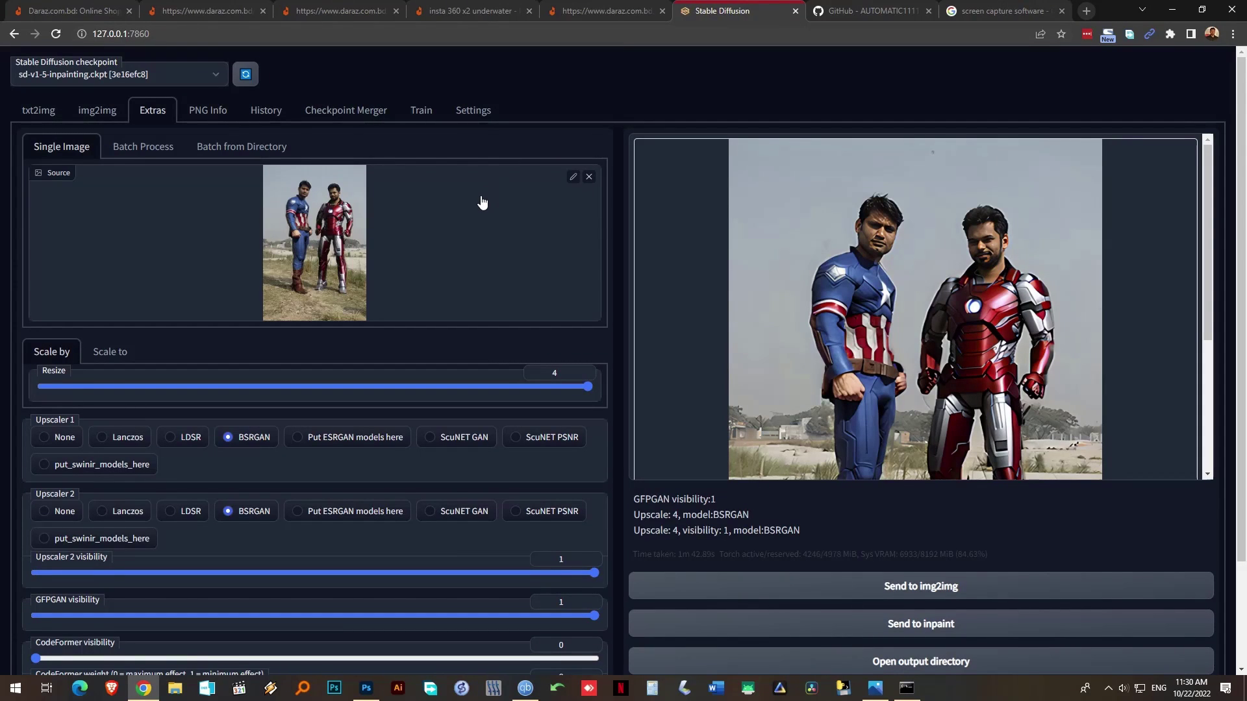
pyautogui.scroll(-2, 482, 203)
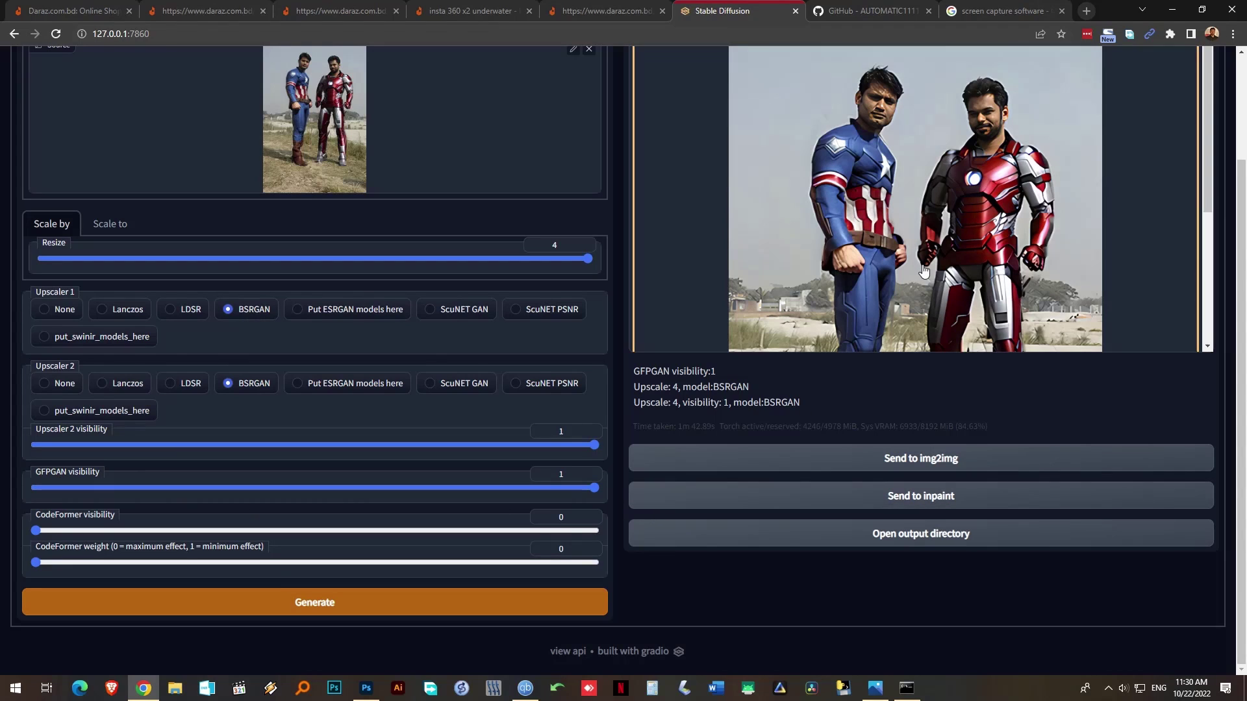
pyautogui.scroll(-2, 916, 271)
pyautogui.scroll(-3, 916, 270)
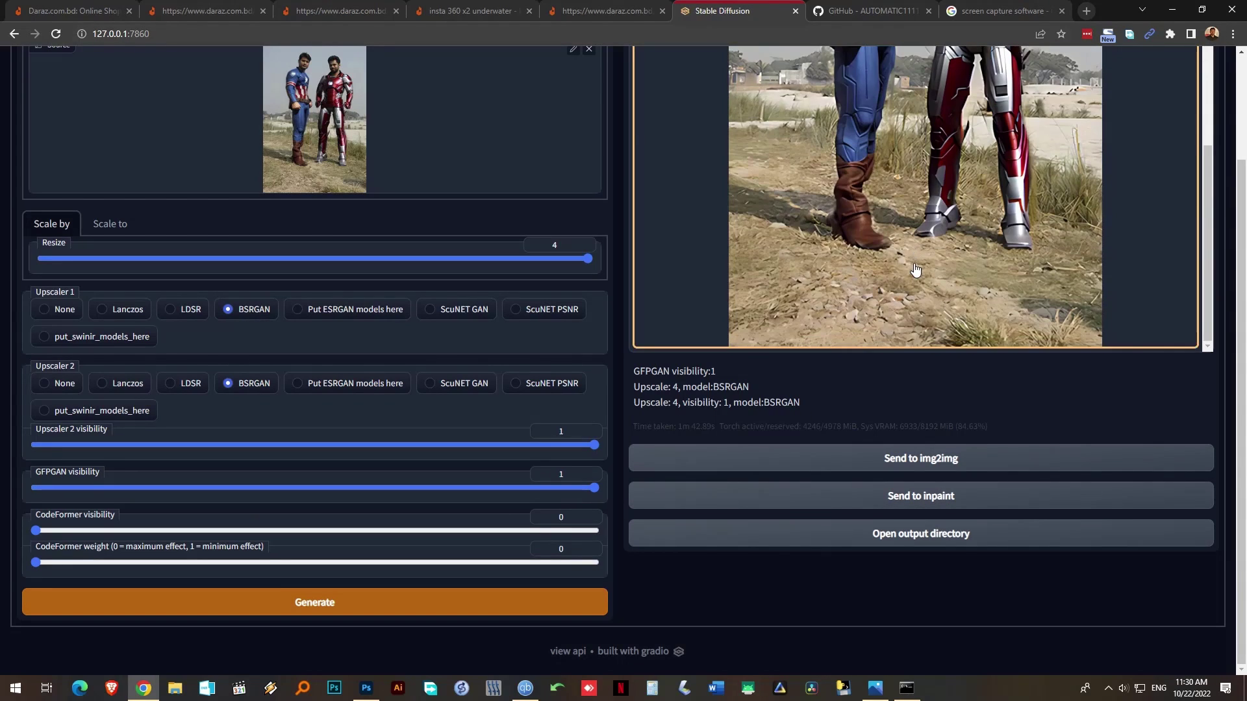
pyautogui.scroll(5, 916, 271)
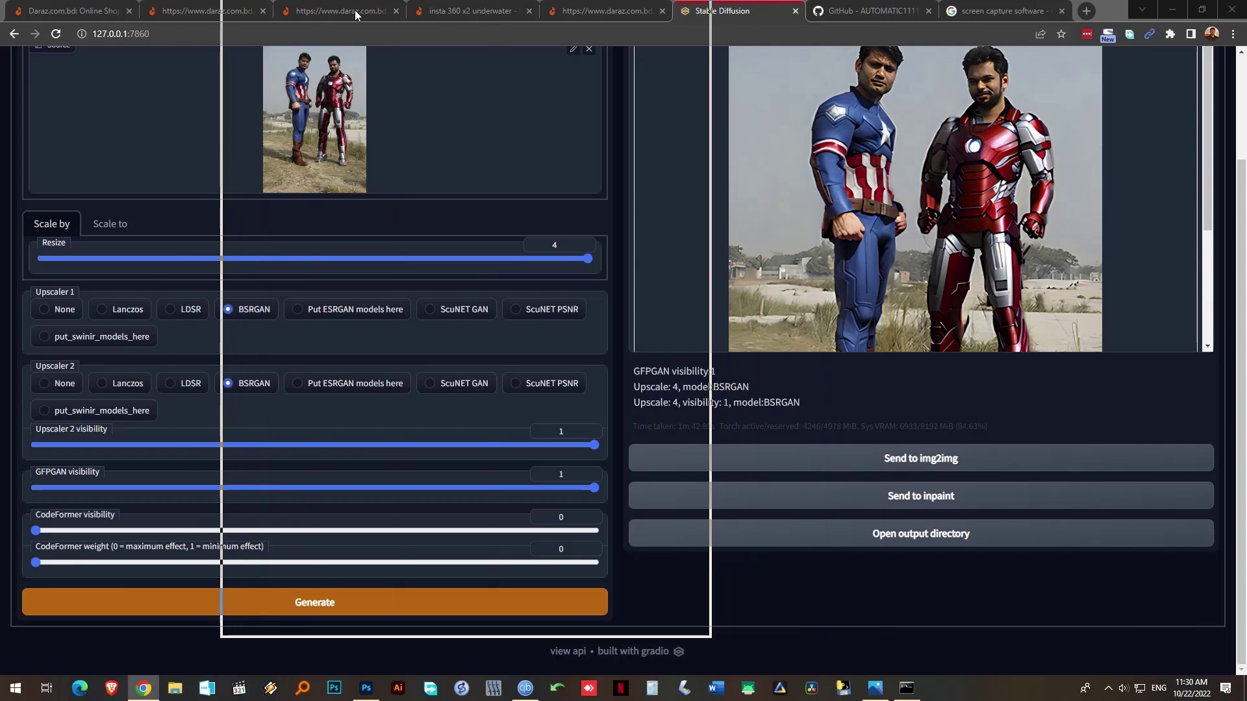
pyautogui.moveTo(325, 30); pyautogui.dragTo(309, 30)
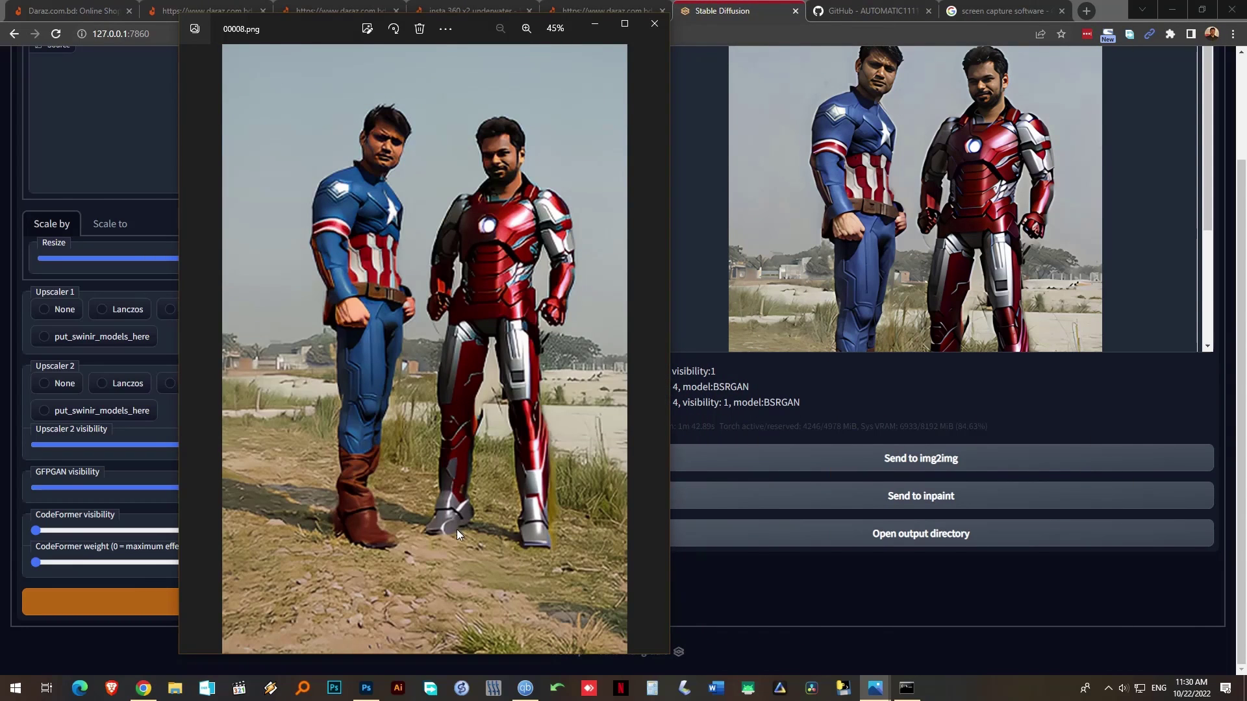
pyautogui.scroll(-4, 909, 273)
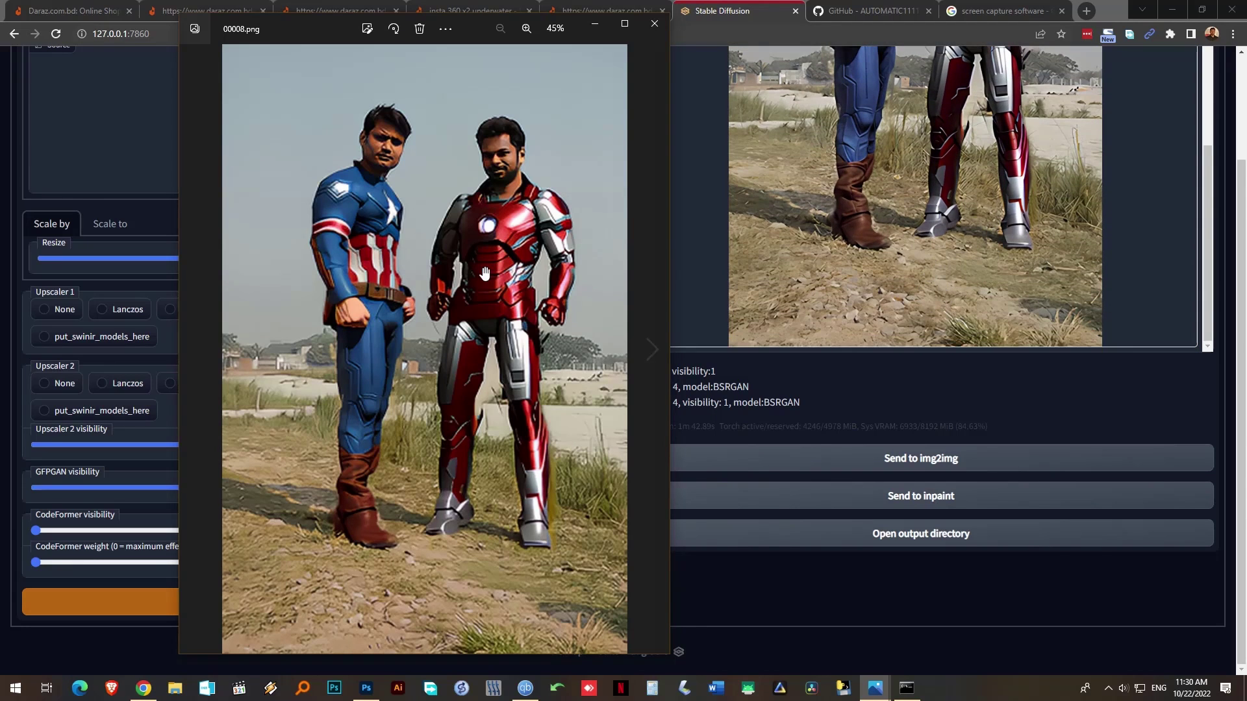
pyautogui.scroll(3, 484, 196)
pyautogui.moveTo(484, 196); pyautogui.dragTo(472, 275)
pyautogui.scroll(4, 1039, 202)
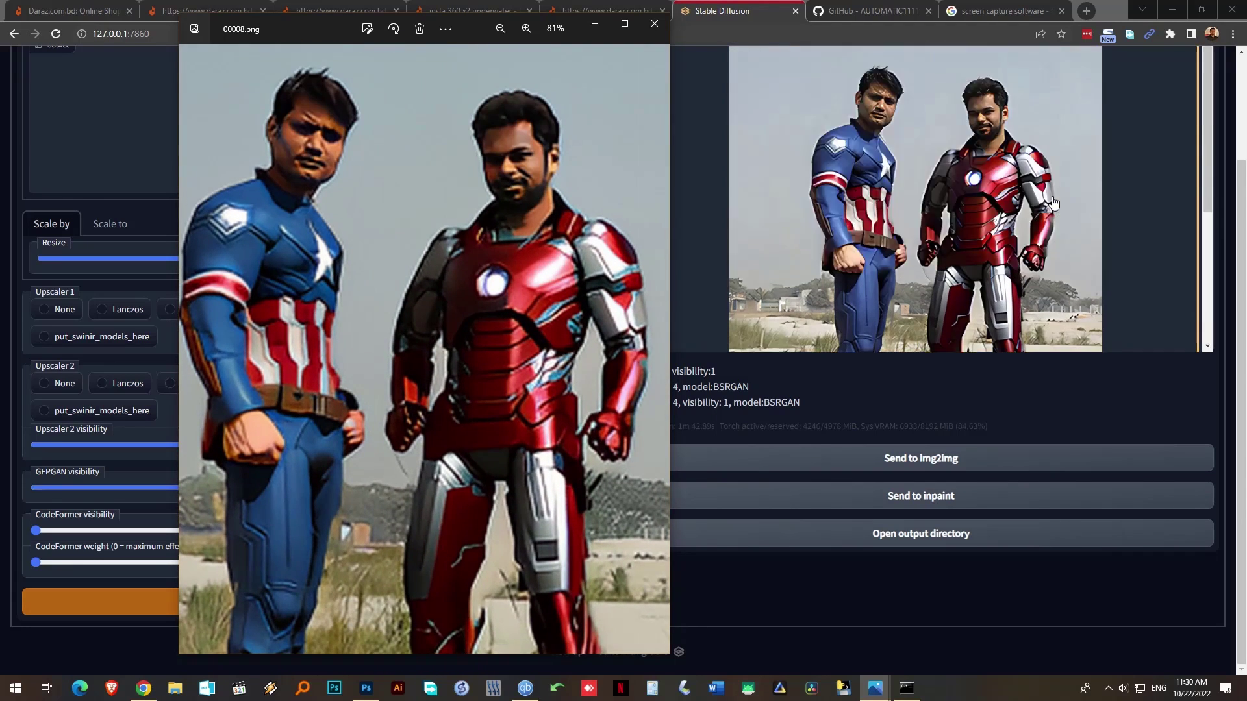
pyautogui.click(654, 24)
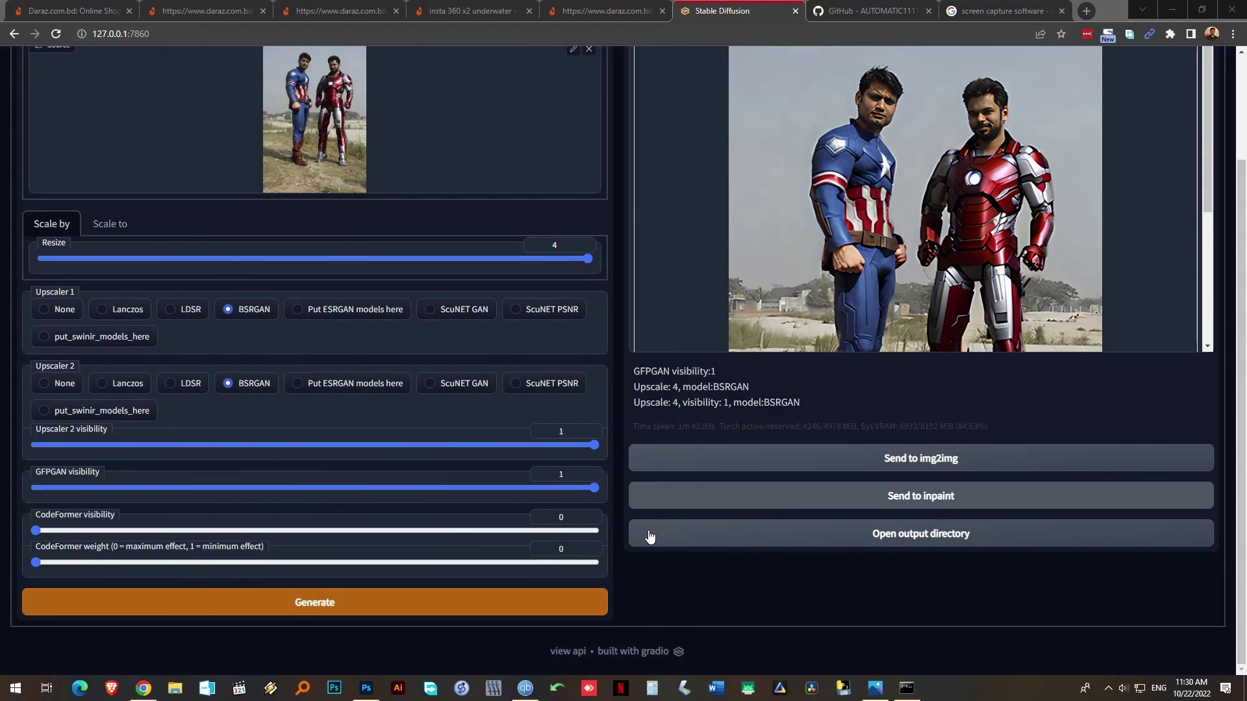
# Commit the placed upscaled image over the original photo and add a mask to layer 00009
pyautogui.click(366, 688)
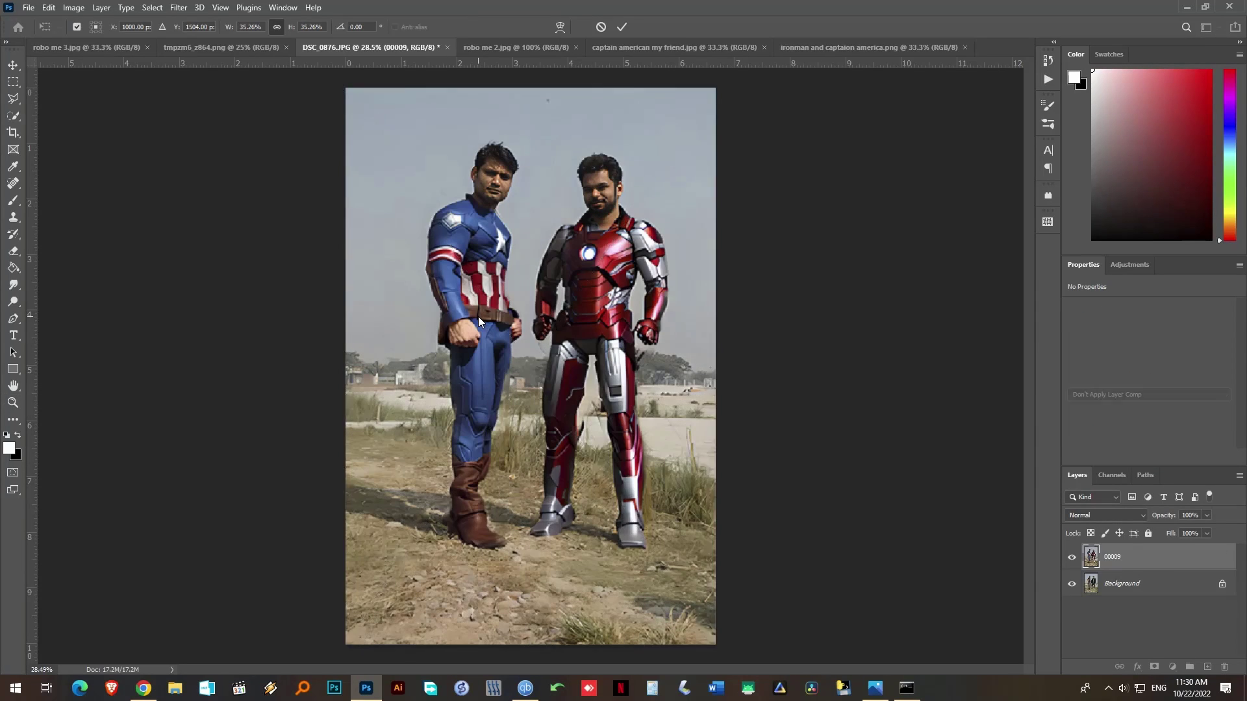
pyautogui.press('Return')
pyautogui.press('z')
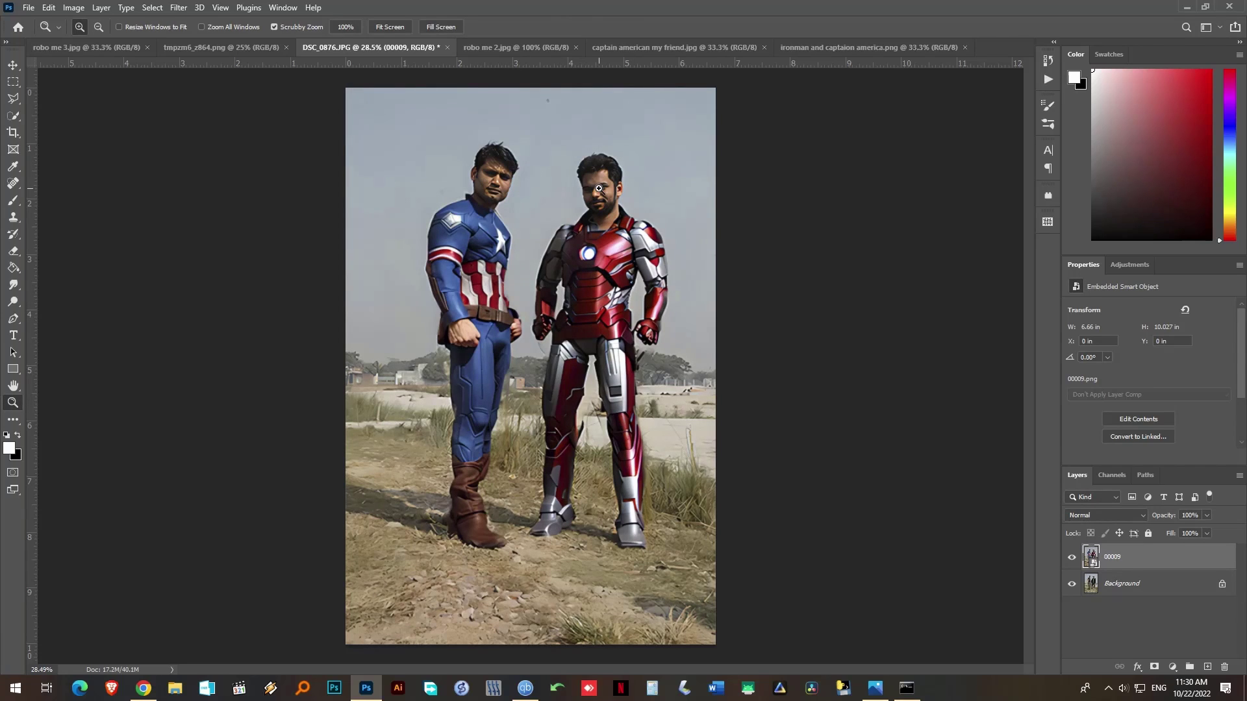
pyautogui.click(599, 189)
pyautogui.click(1154, 667)
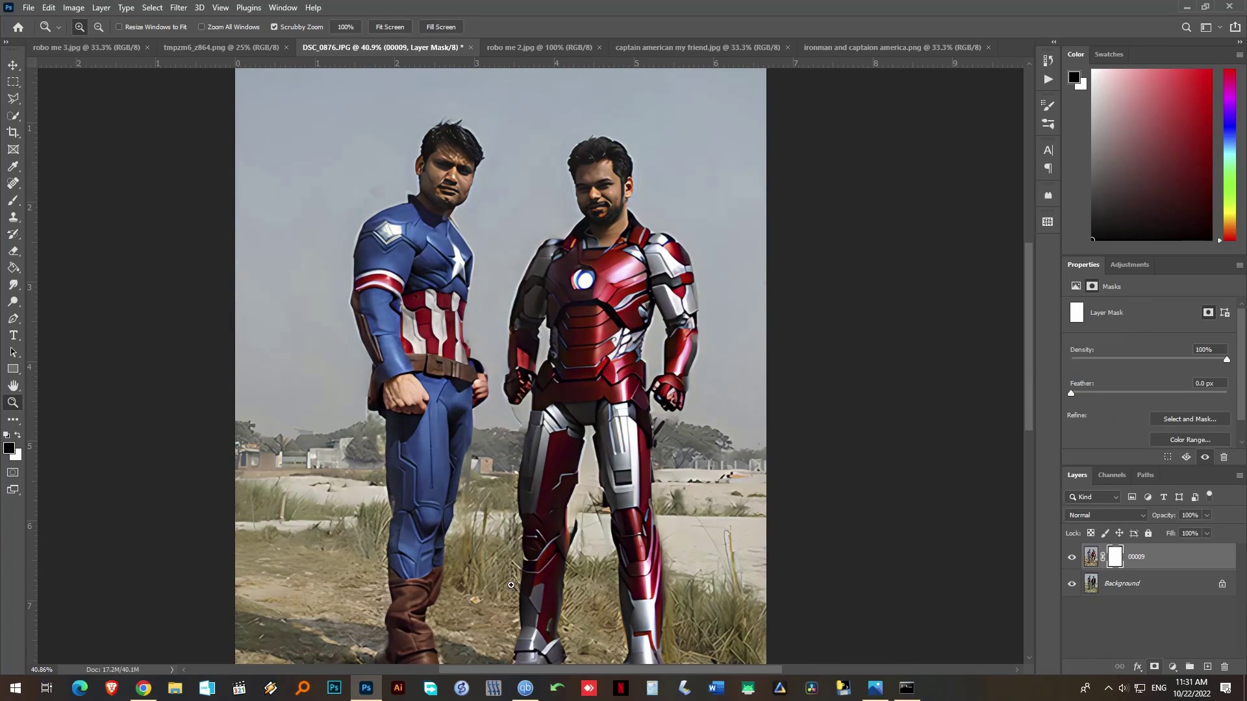
# Paint black on the mask over both men's faces so their real faces show through
pyautogui.press('b')
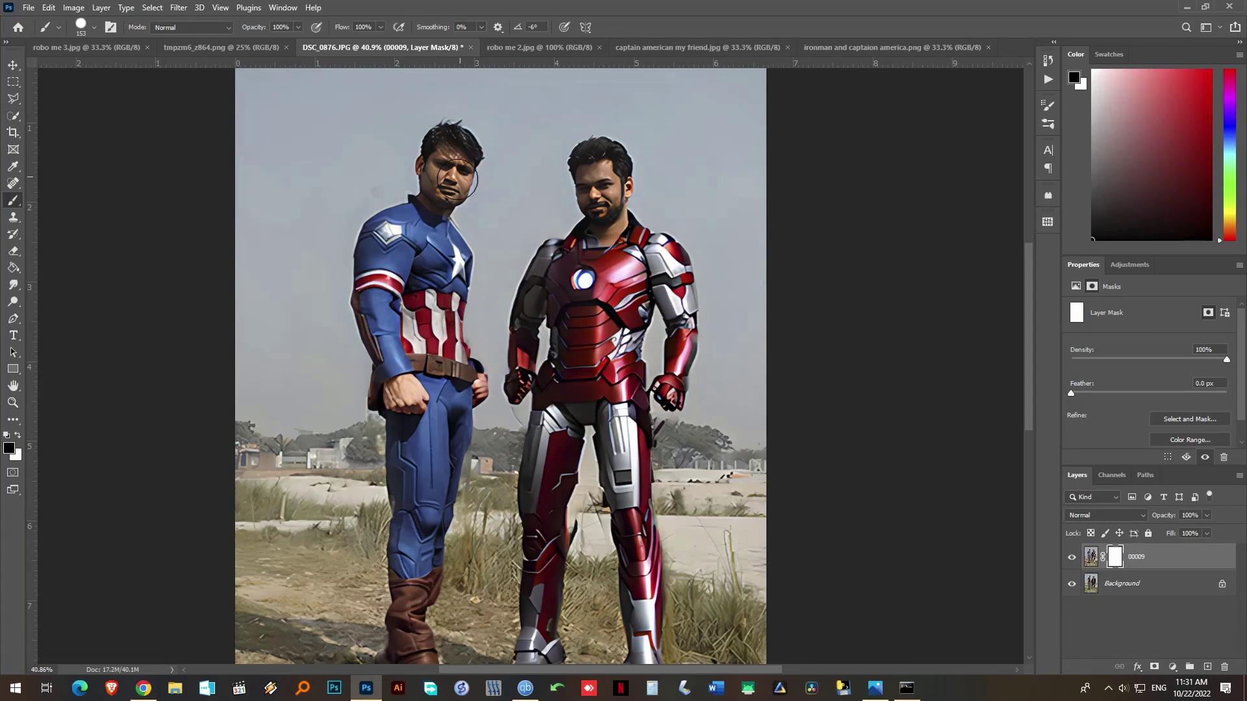
pyautogui.moveTo(457, 180)
pyautogui.mouseDown()
pyautogui.moveTo(448, 188)
pyautogui.moveTo(443, 163)
pyautogui.moveTo(462, 148)
pyautogui.moveTo(450, 168)
pyautogui.mouseUp()
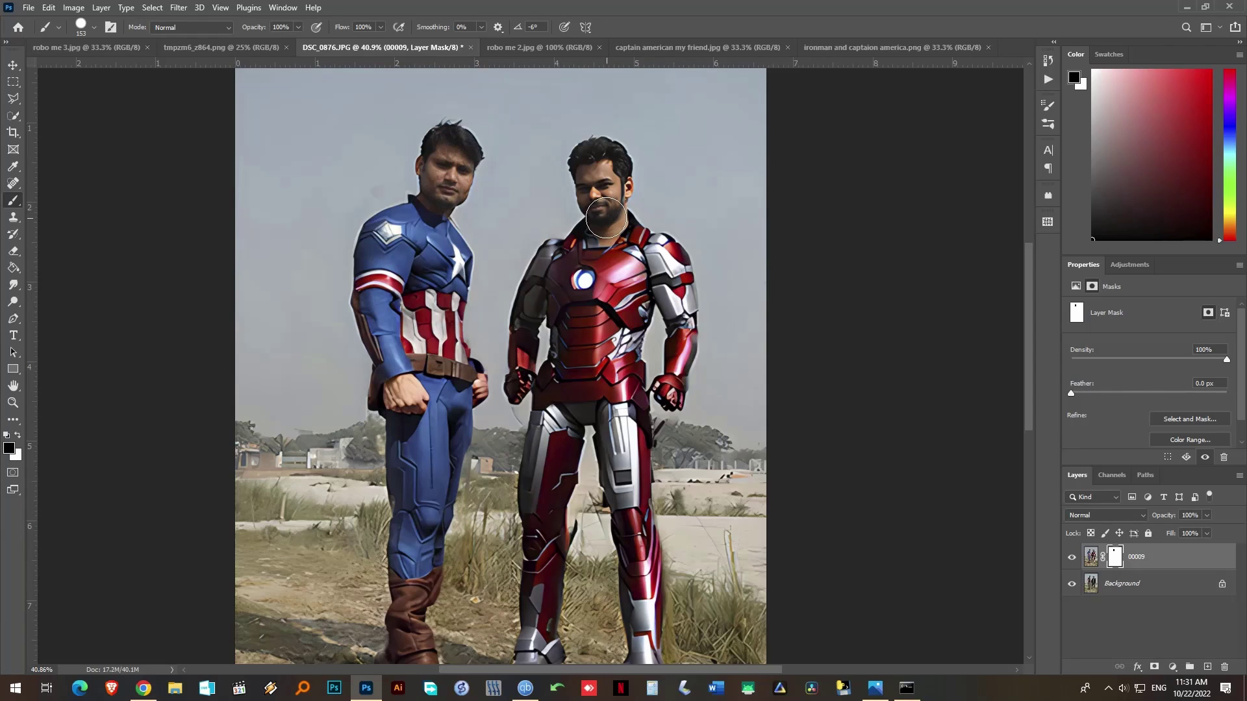
pyautogui.moveTo(605, 217)
pyautogui.mouseDown()
pyautogui.moveTo(594, 163)
pyautogui.moveTo(605, 164)
pyautogui.moveTo(603, 217)
pyautogui.moveTo(589, 162)
pyautogui.moveTo(604, 161)
pyautogui.moveTo(611, 186)
pyautogui.moveTo(587, 206)
pyautogui.moveTo(625, 248)
pyautogui.mouseUp()
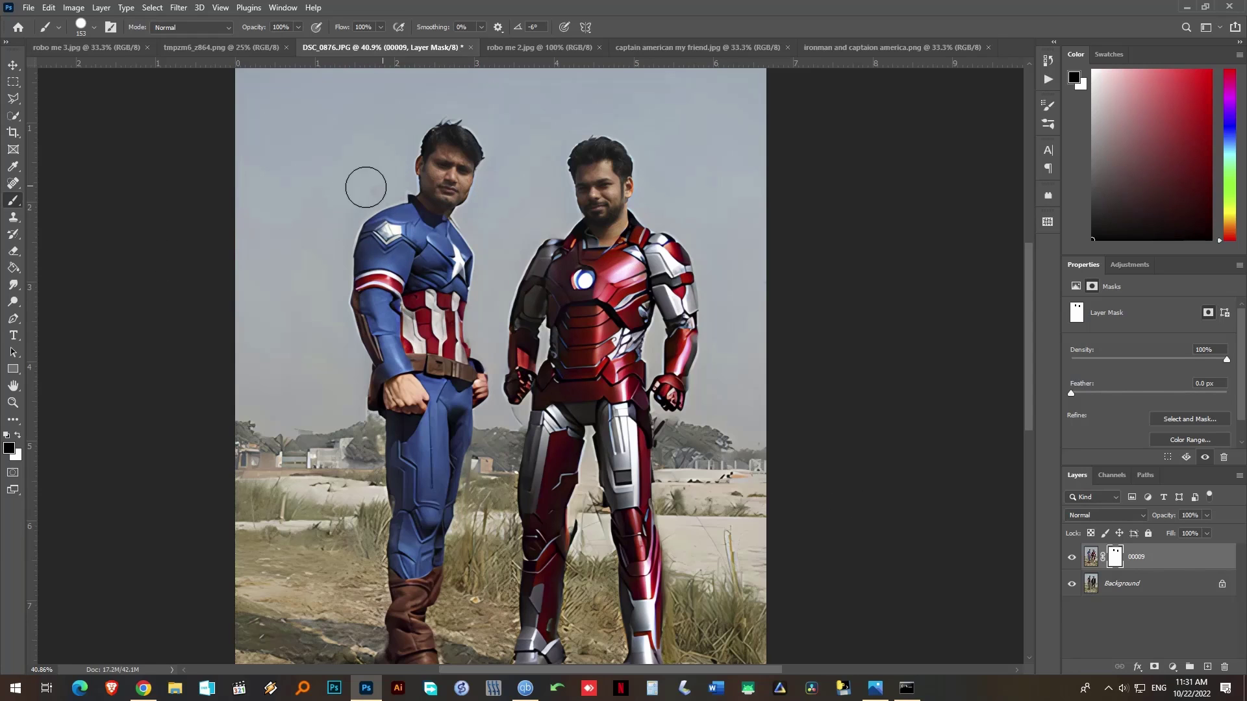
pyautogui.press('z')
pyautogui.moveTo(324, 400); pyautogui.dragTo(394, 414)
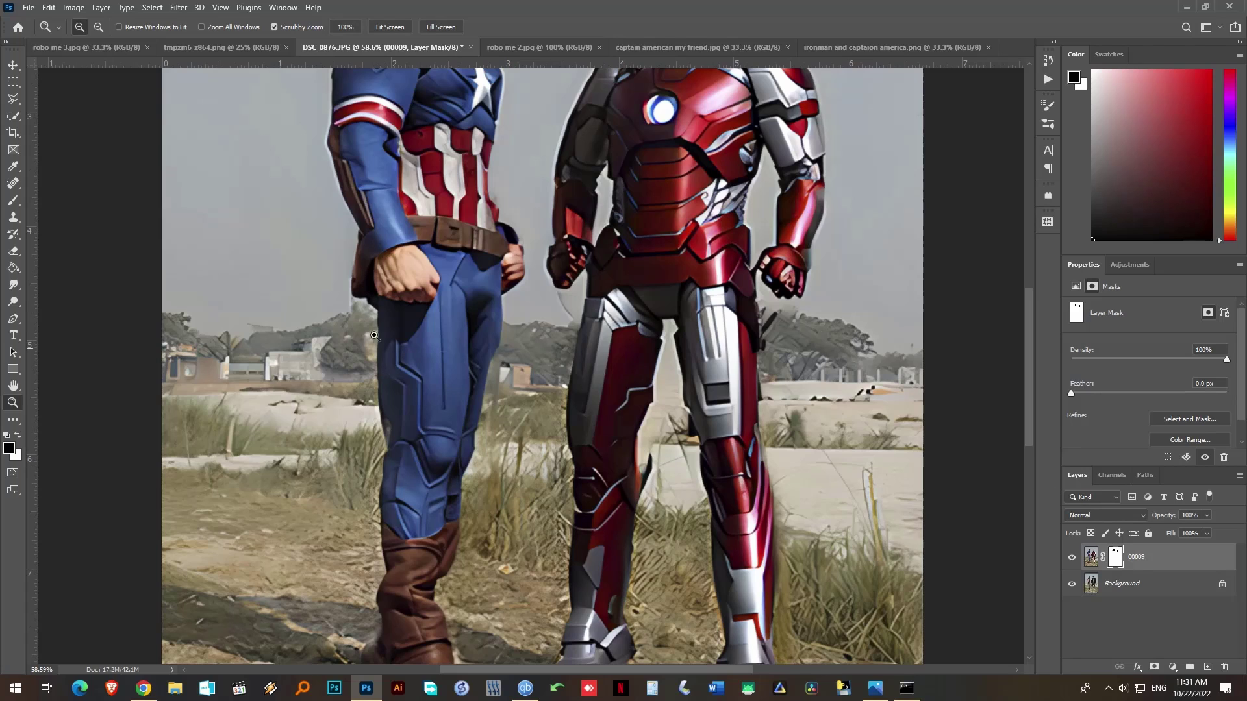
# Toggle layer 00009 to compare with the original, then mask out a patch beside Captain America's leg
pyautogui.click(1071, 558)
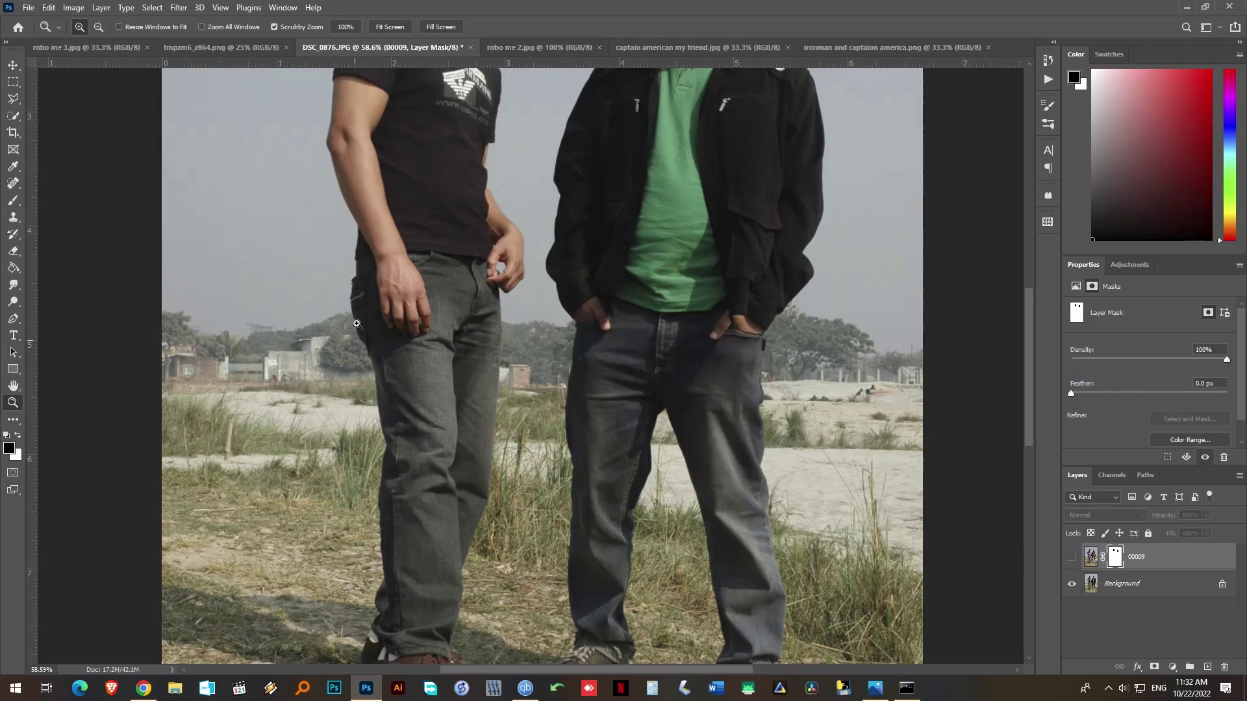
pyautogui.click(1072, 558)
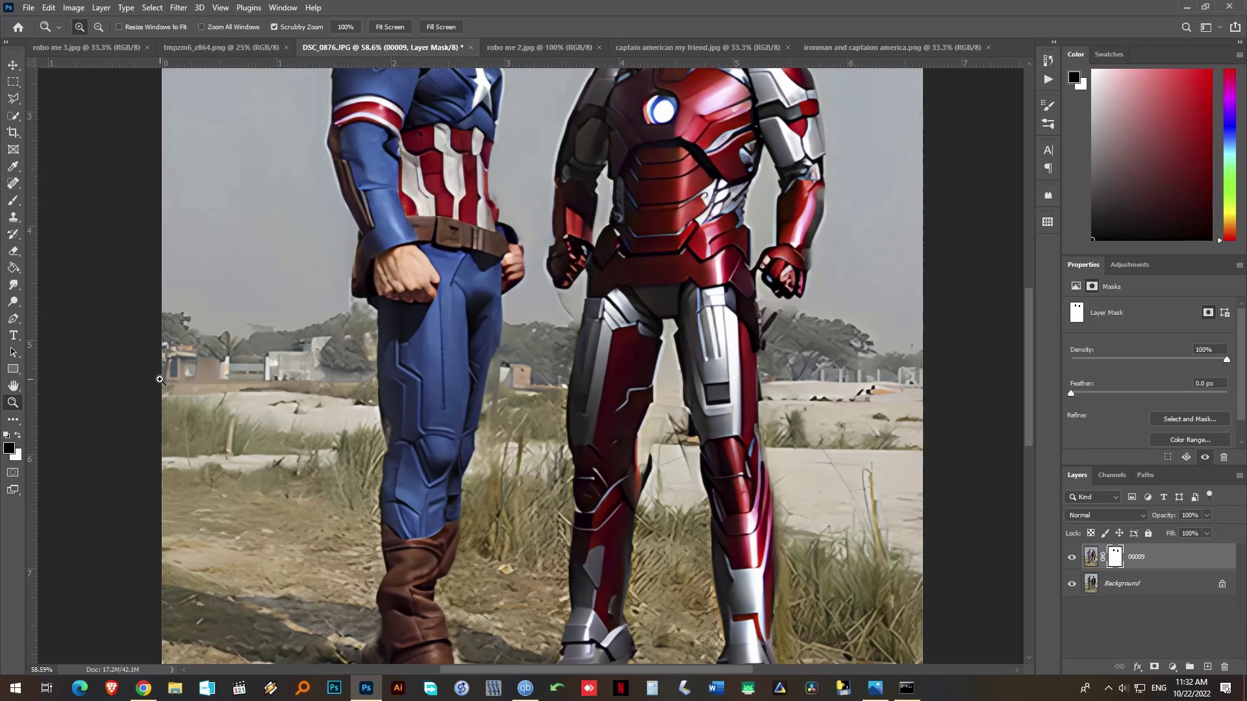
pyautogui.press('b')
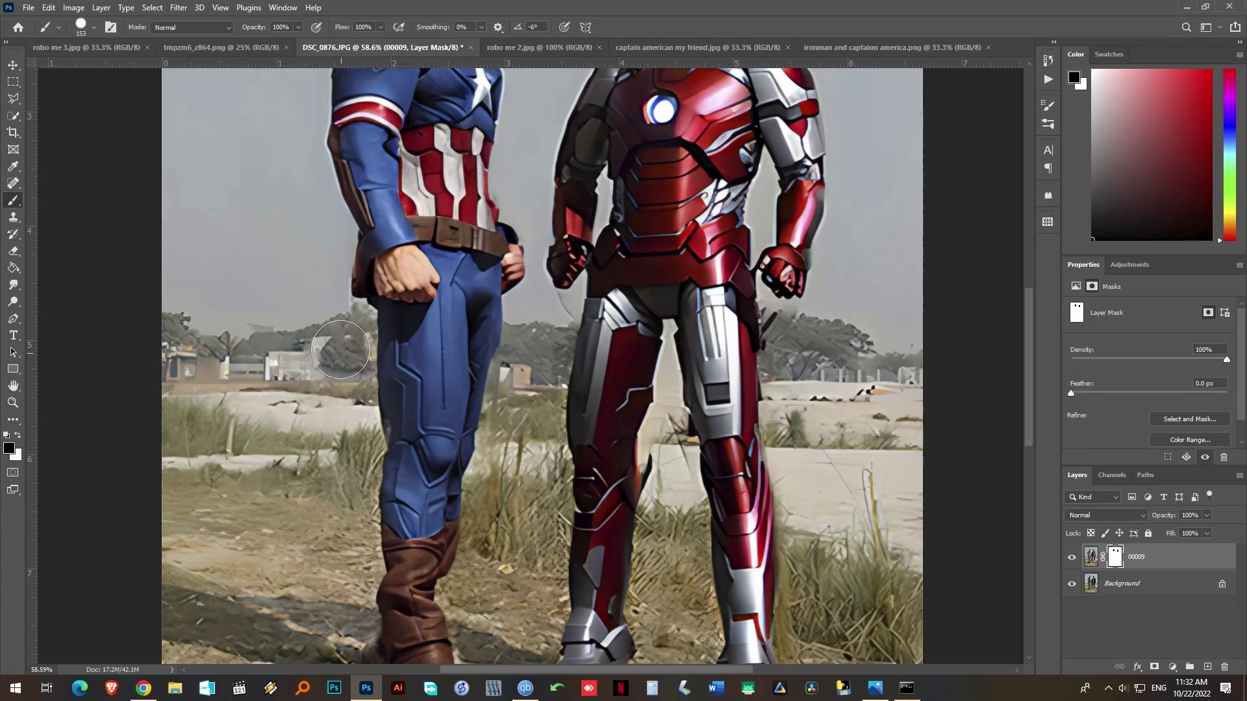
pyautogui.moveTo(341, 344); pyautogui.dragTo(341, 334)
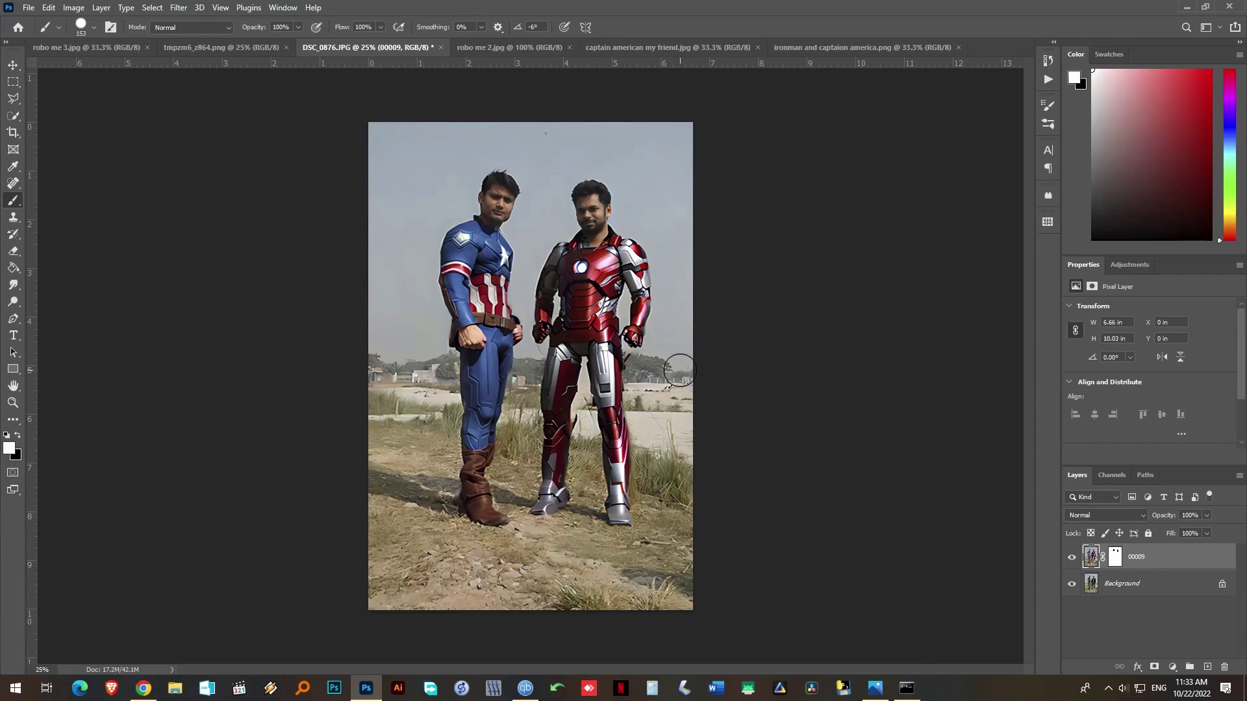